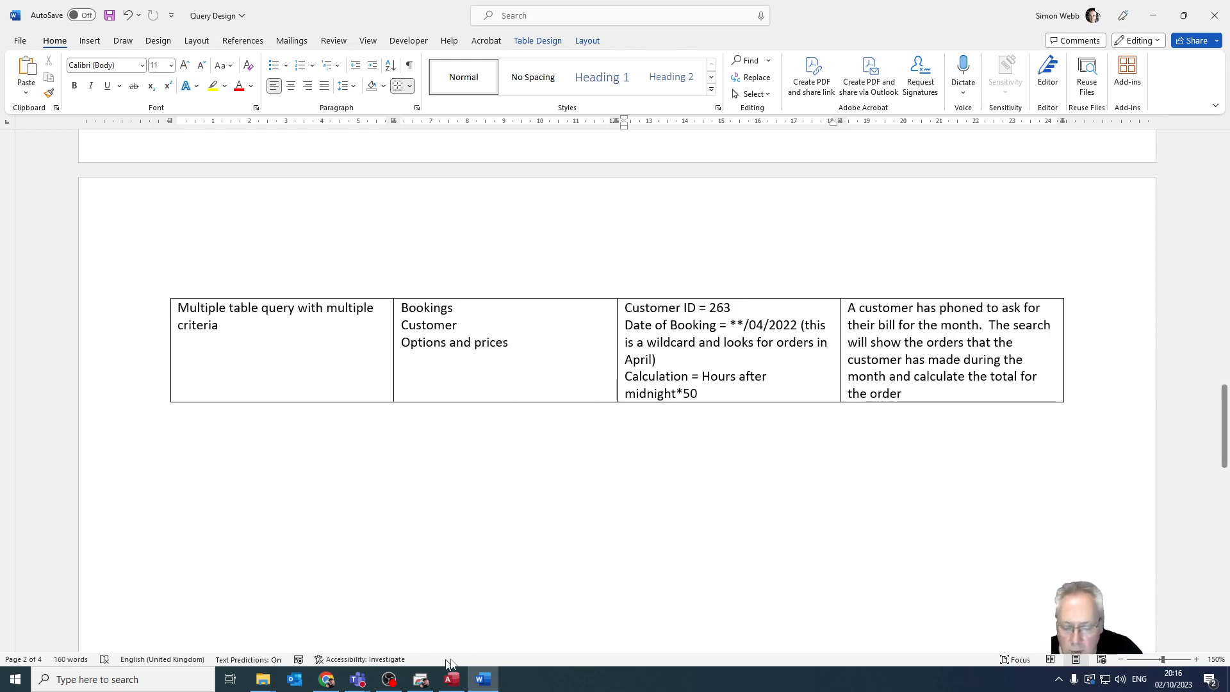
# Switch to Access and create a query in design view containing the Options and prices, TBL_Bookings and TBL_Customers tables
pyautogui.click(452, 679)
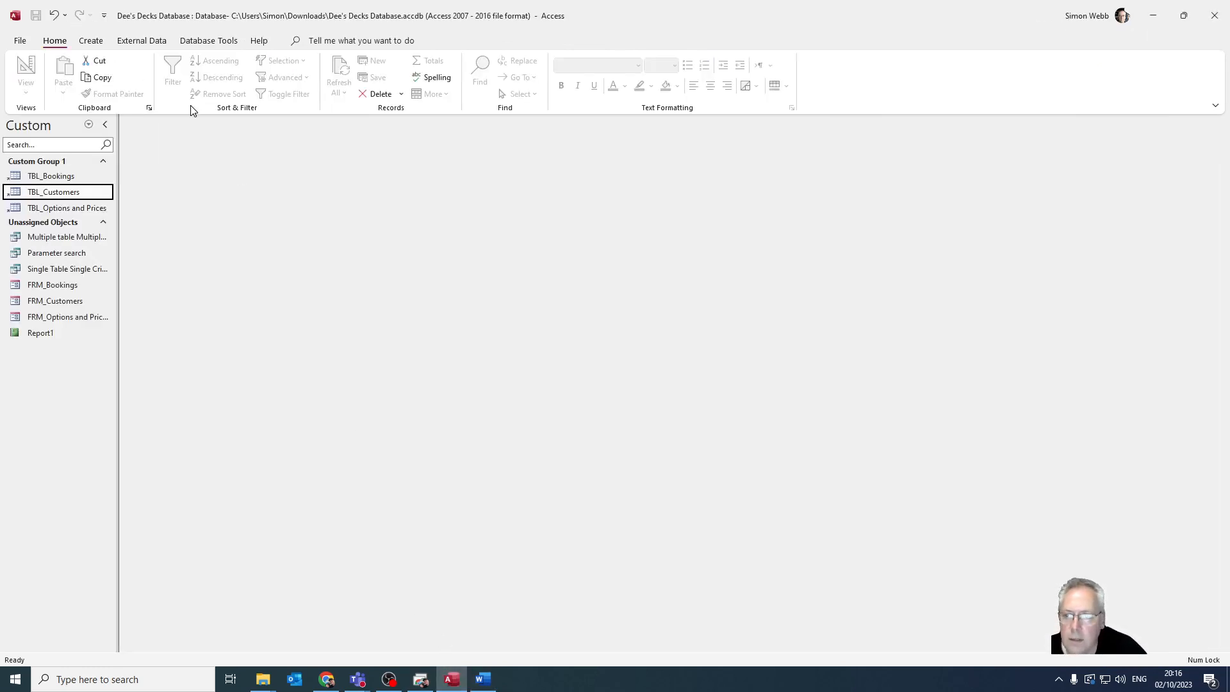
pyautogui.click(81, 43)
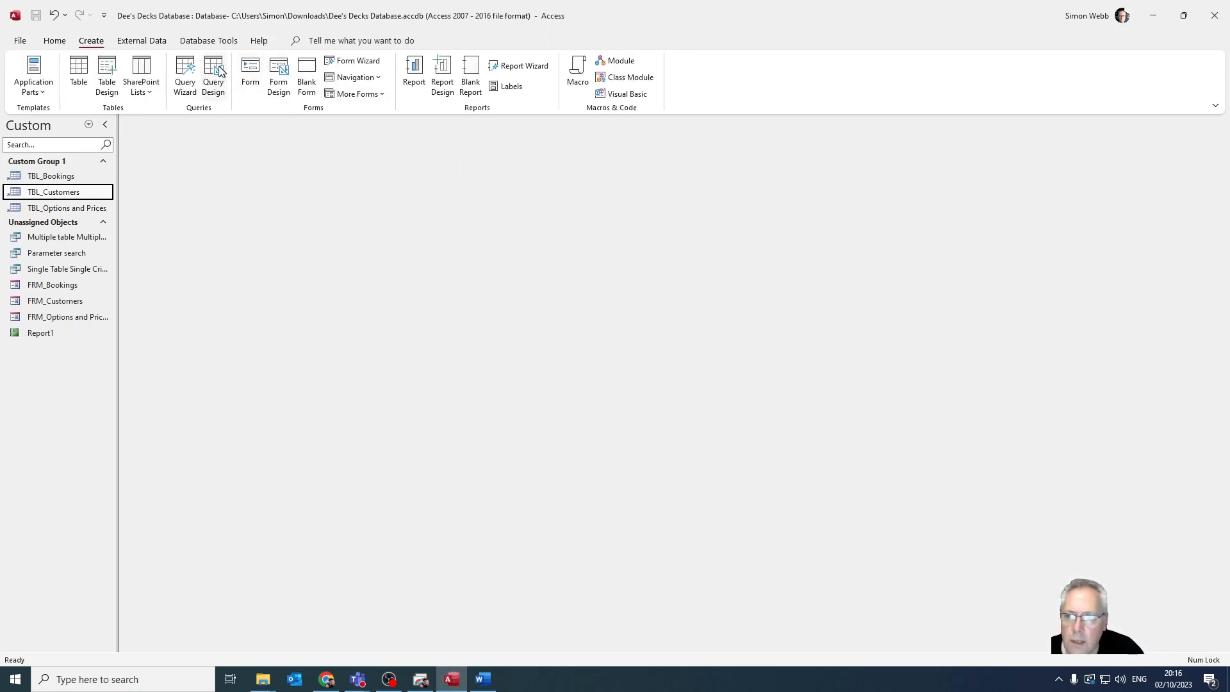
pyautogui.click(214, 69)
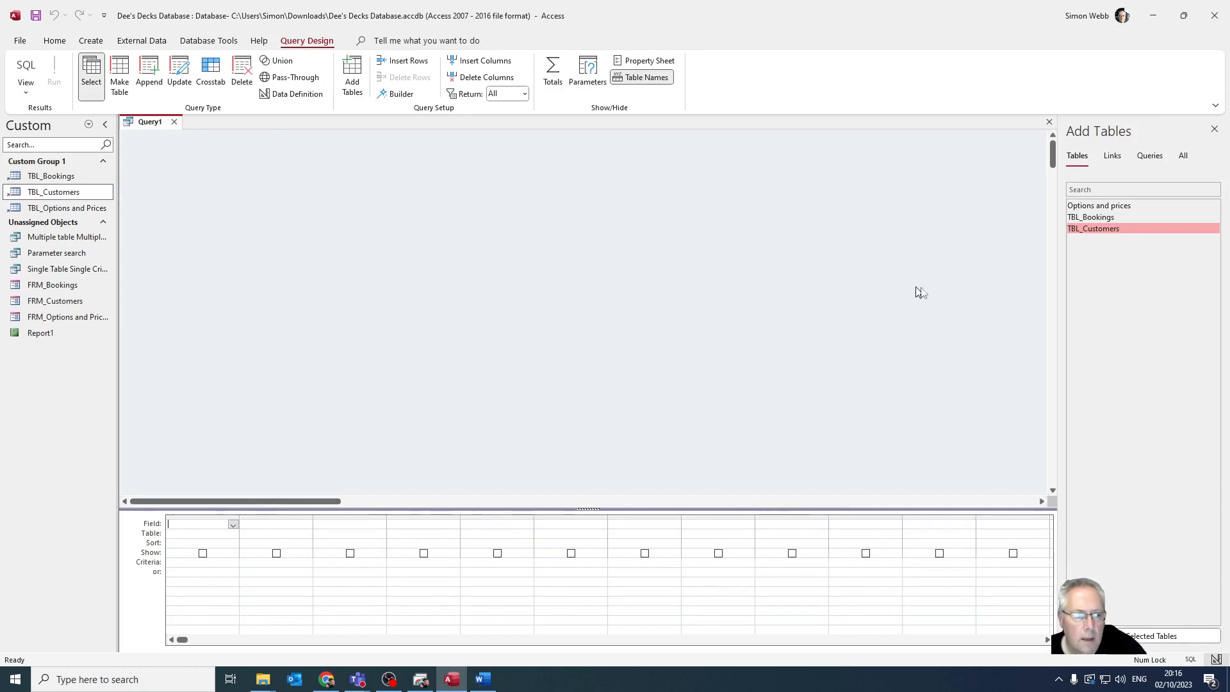
pyautogui.doubleClick(1100, 207)
pyautogui.doubleClick(1096, 218)
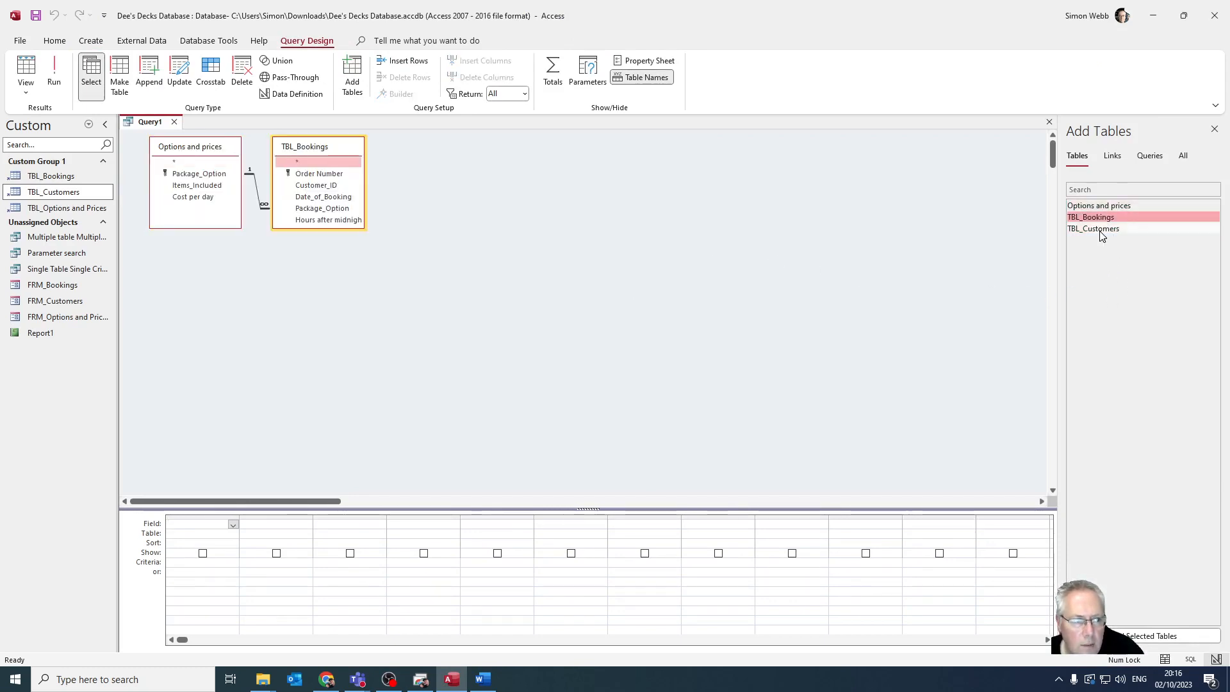
pyautogui.doubleClick(1098, 230)
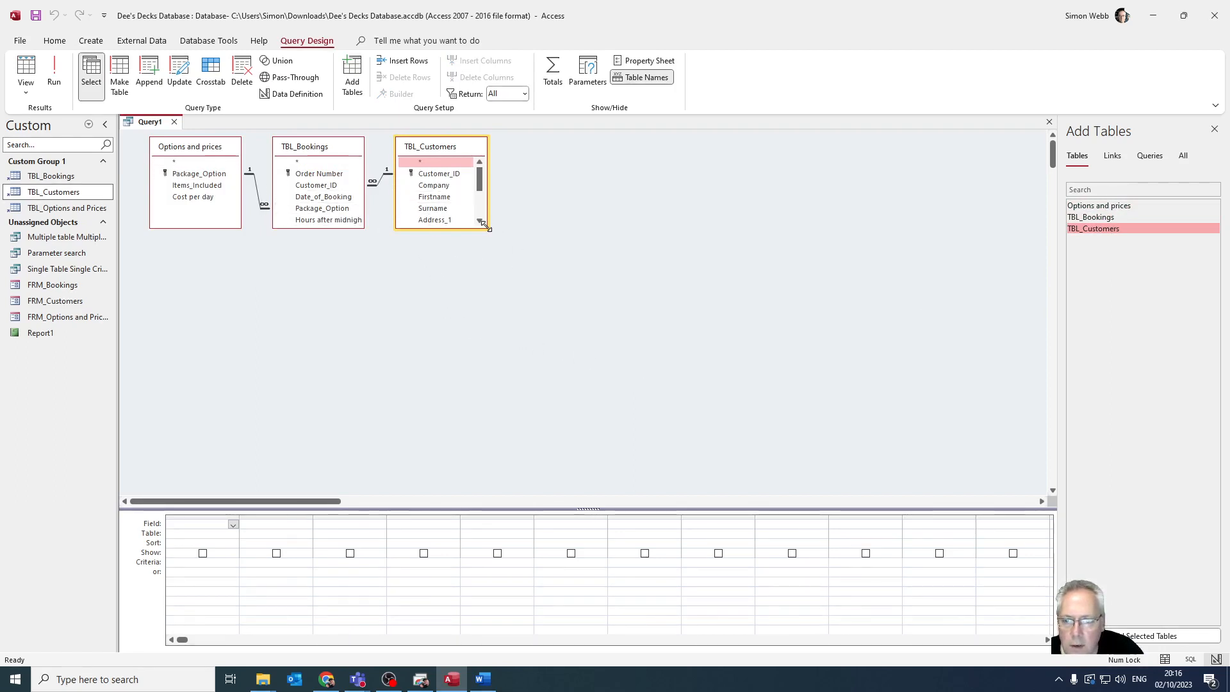
# Enlarge the TBL_Customers and TBL_Bookings field lists to show every field, and space the two tables further apart
pyautogui.moveTo(487, 229); pyautogui.dragTo(520, 306)
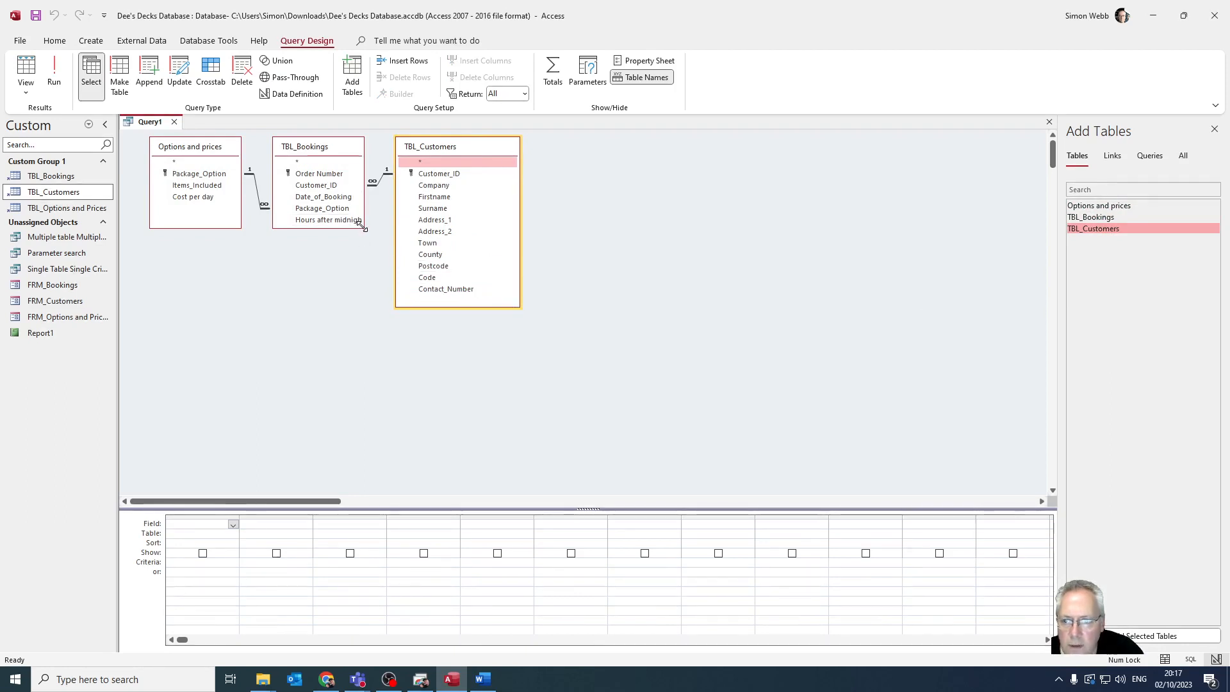
pyautogui.moveTo(362, 227); pyautogui.dragTo(377, 247)
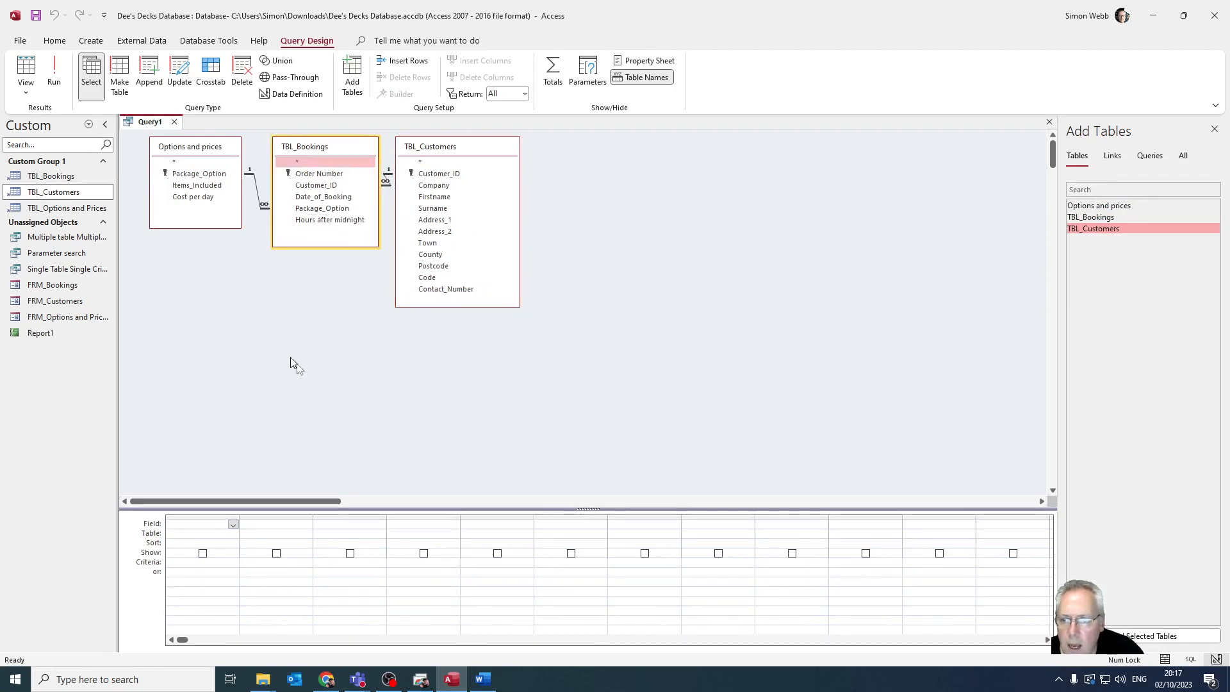
pyautogui.moveTo(443, 147); pyautogui.dragTo(483, 142)
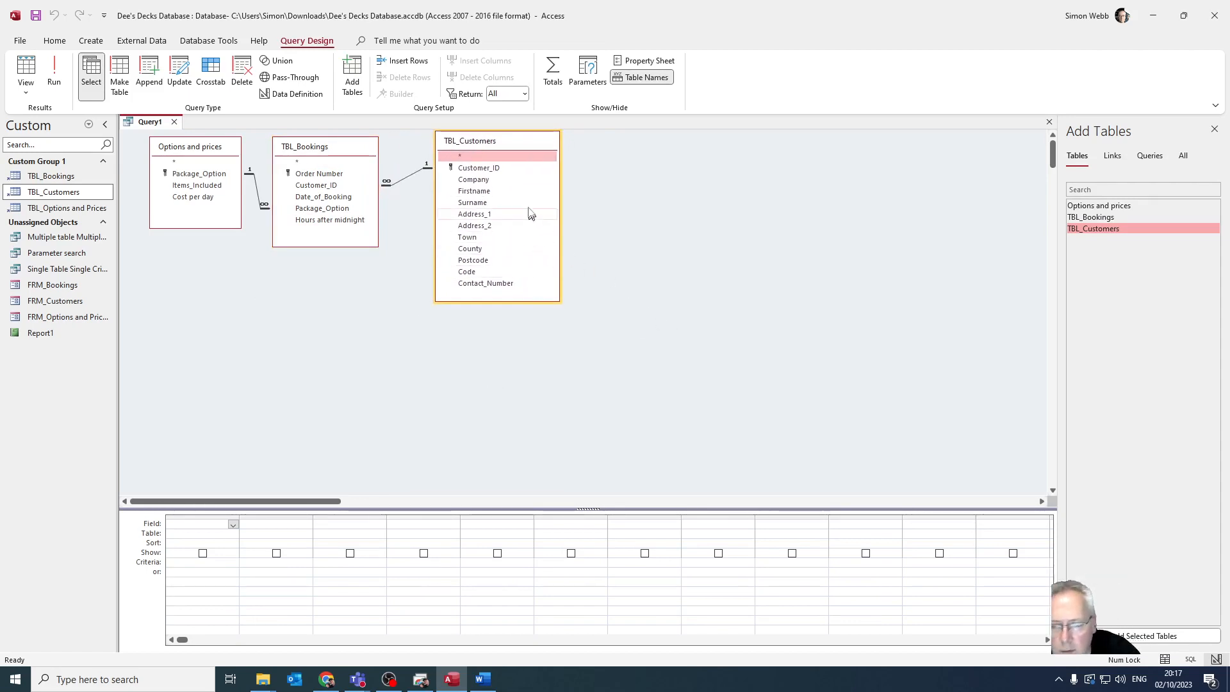
# Add Customer_ID, Company, Firstname, Surname, Address_1, Address_2, Town, County and Postcode from TBL_Customers to the query grid
pyautogui.doubleClick(493, 169)
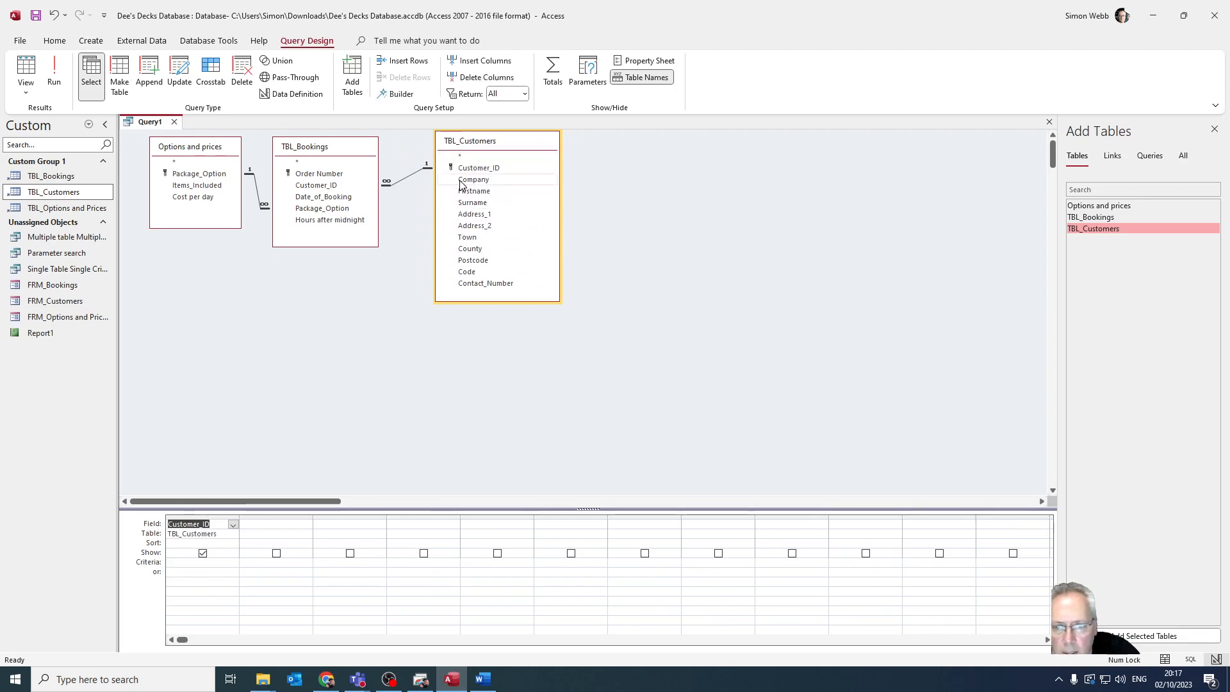
pyautogui.click(466, 182)
pyautogui.doubleClick(466, 182)
pyautogui.doubleClick(474, 192)
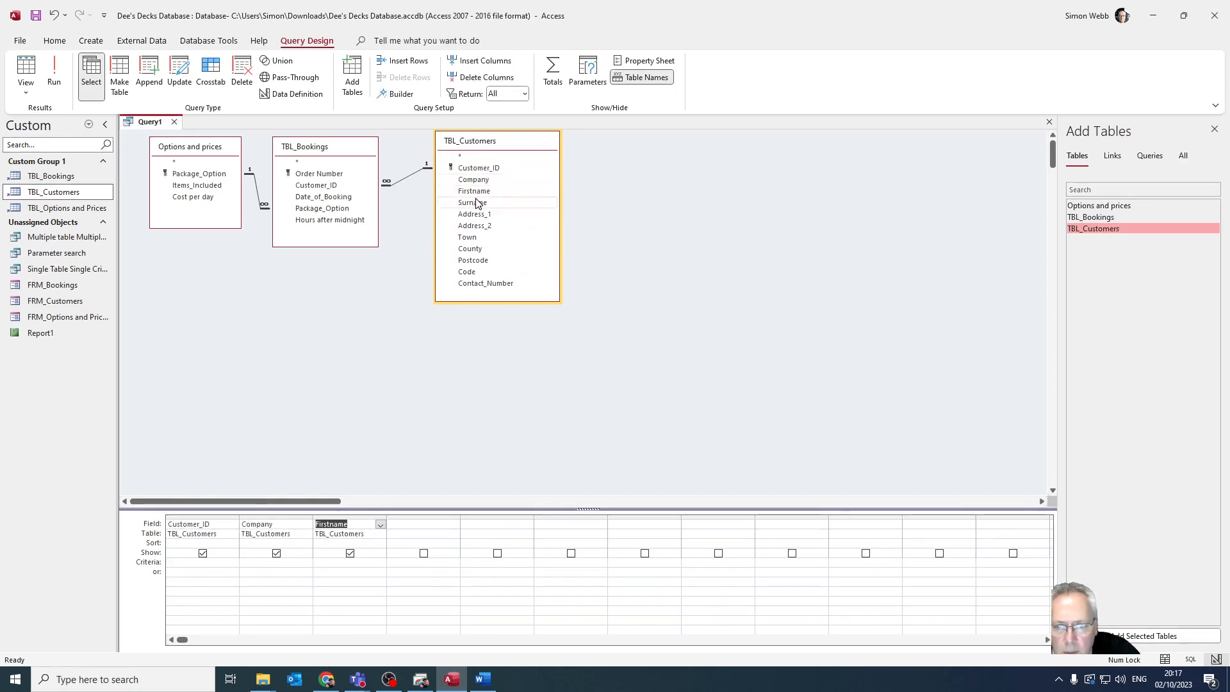
pyautogui.click(477, 204)
pyautogui.doubleClick(476, 203)
pyautogui.doubleClick(475, 215)
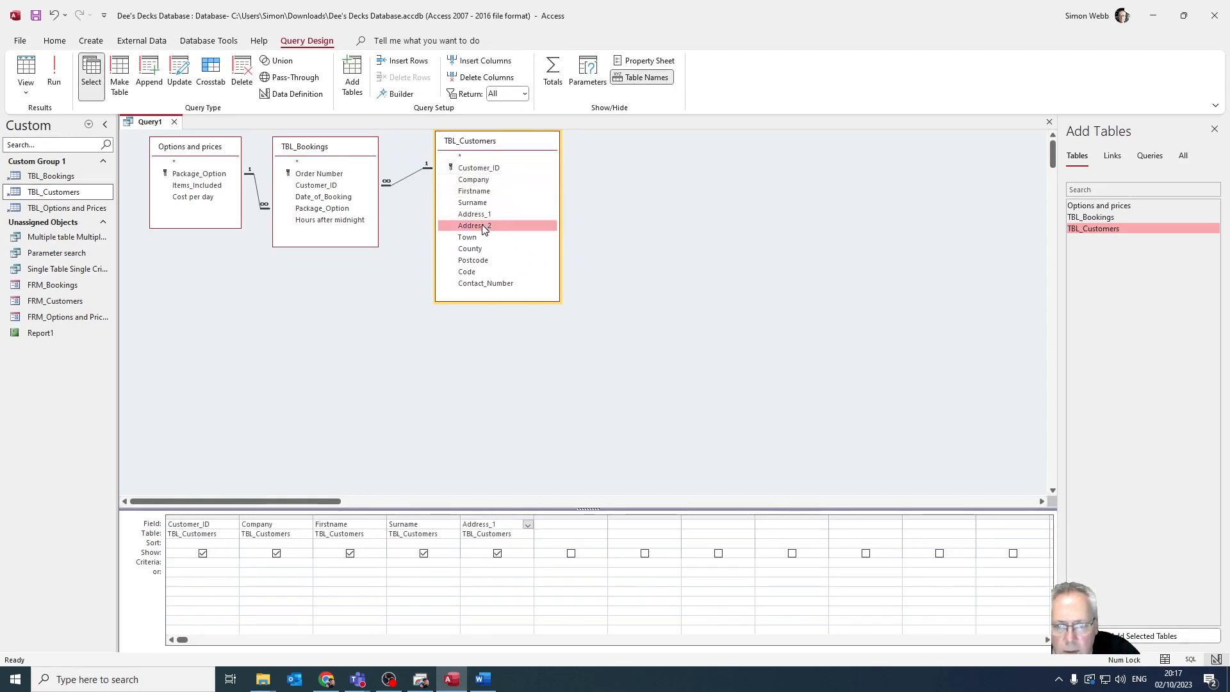
pyautogui.doubleClick(475, 226)
pyautogui.doubleClick(475, 238)
pyautogui.doubleClick(479, 250)
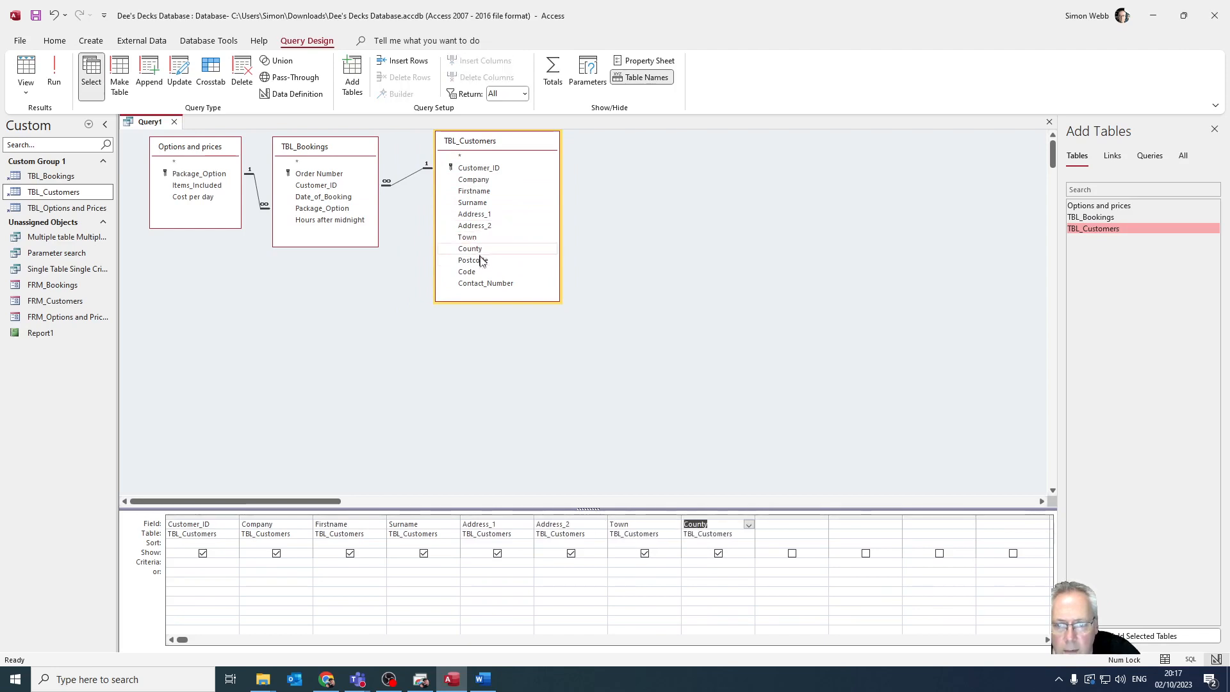
pyautogui.click(482, 261)
pyautogui.doubleClick(481, 261)
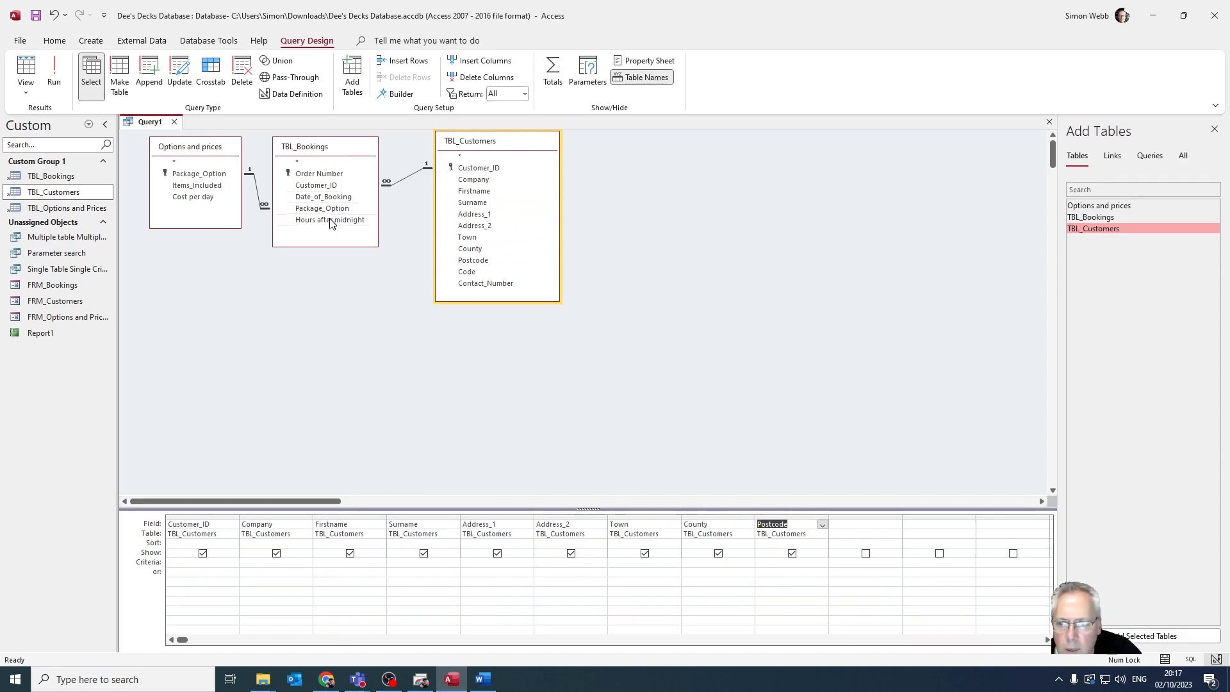
# Add Order Number, Date_of_Booking, Package_Option and Hours after midnight from TBL_Bookings, plus Items_Included and Cost per day from Options and prices
pyautogui.doubleClick(318, 174)
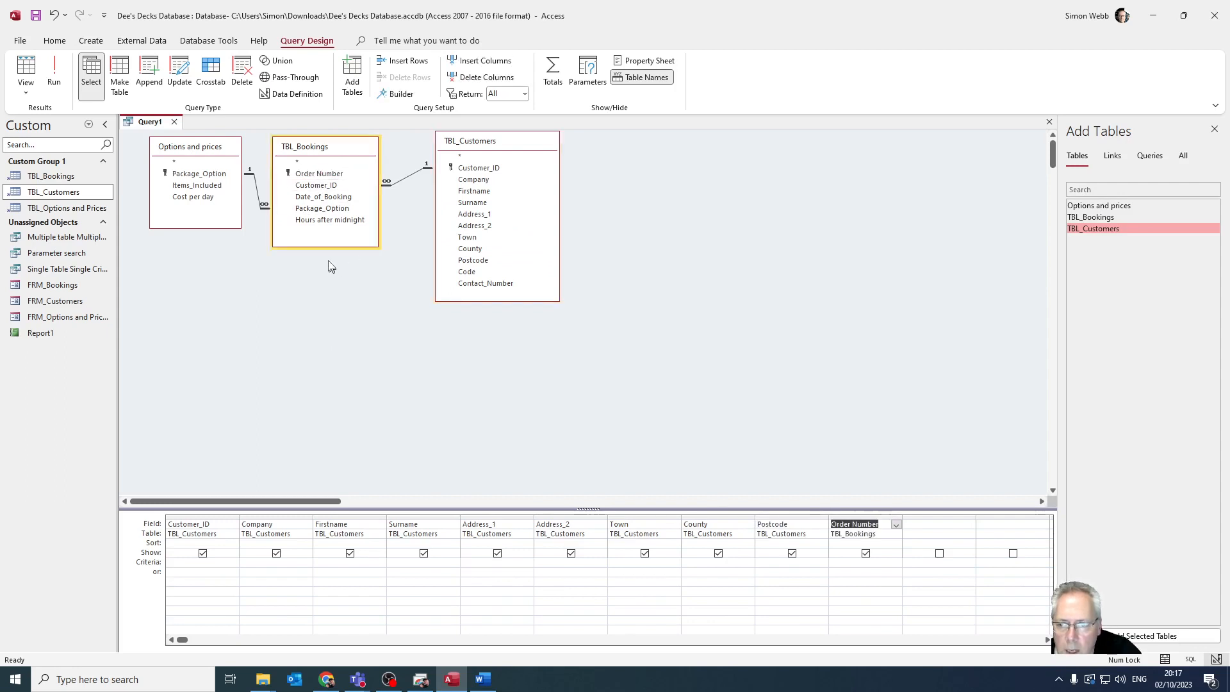
pyautogui.doubleClick(322, 198)
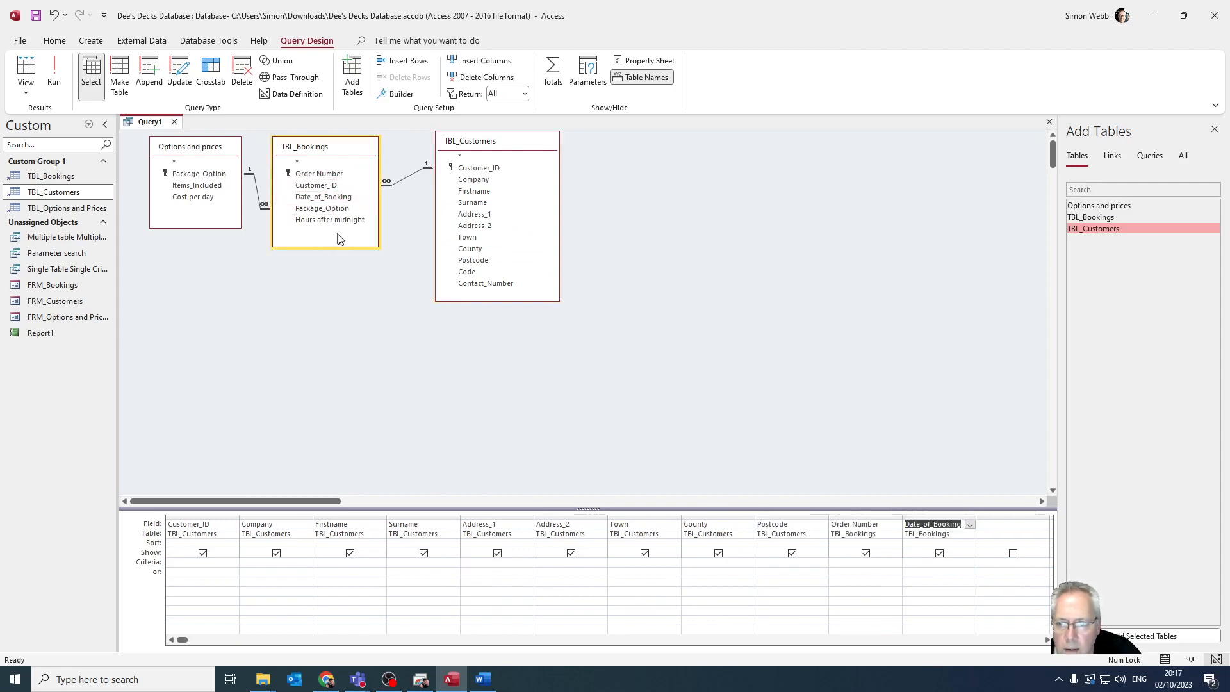
pyautogui.doubleClick(328, 210)
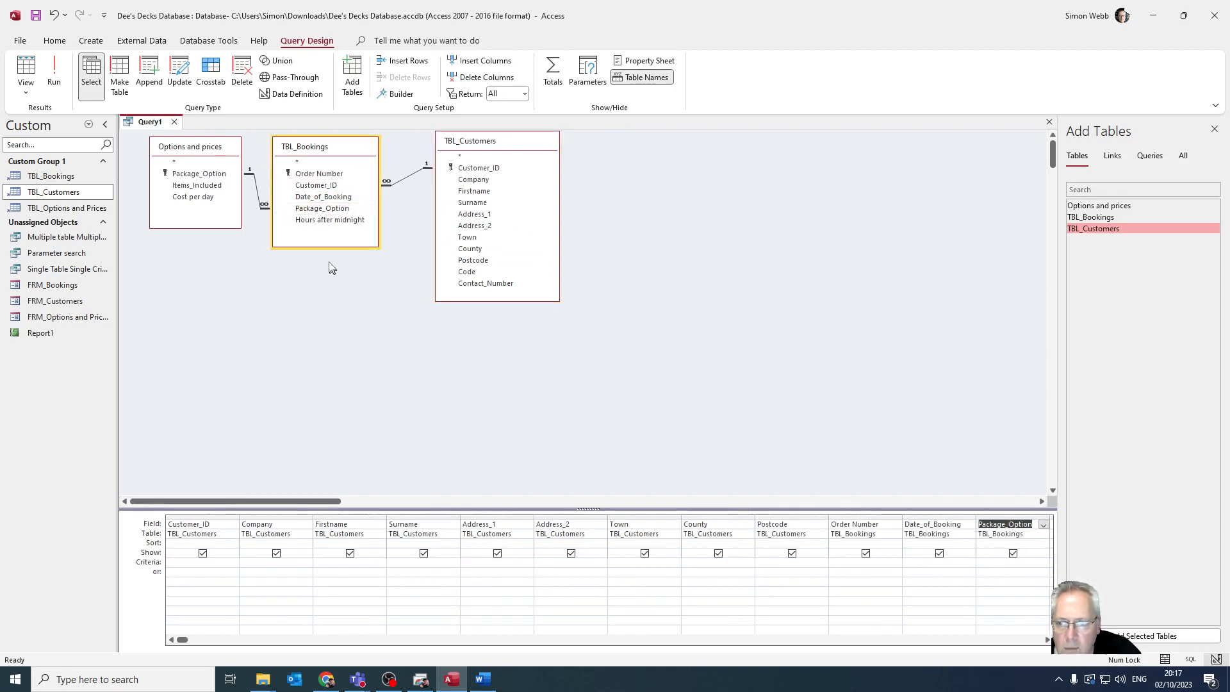
pyautogui.doubleClick(326, 221)
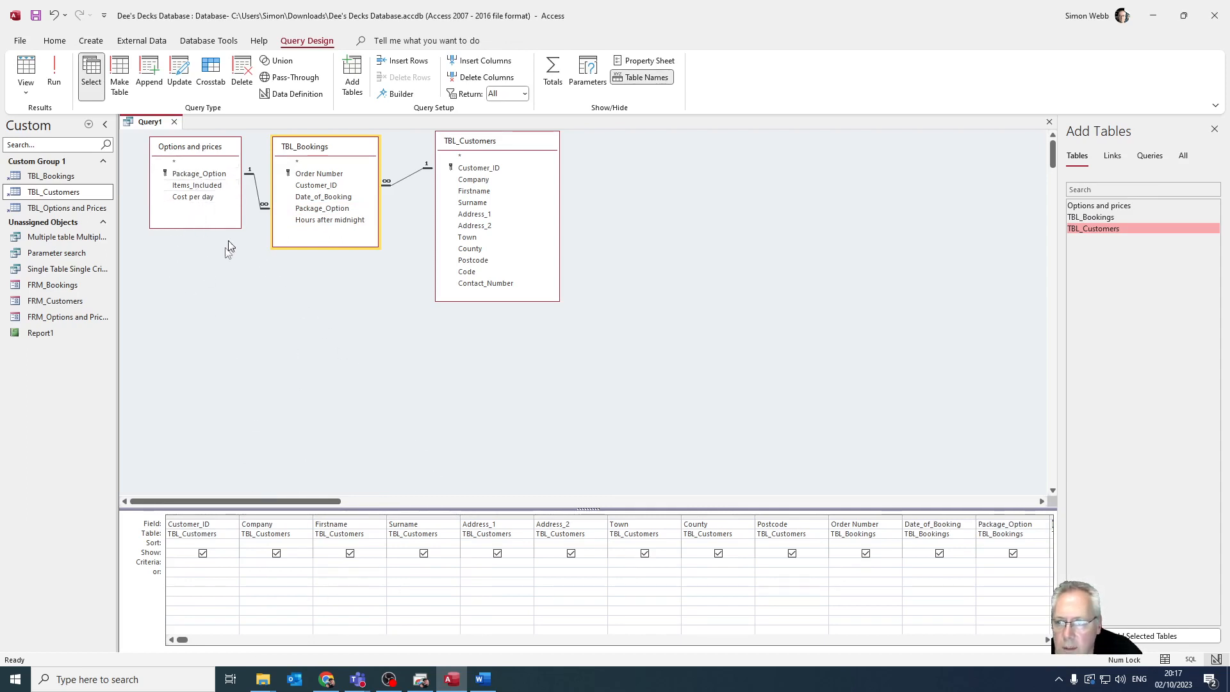
pyautogui.click(191, 197)
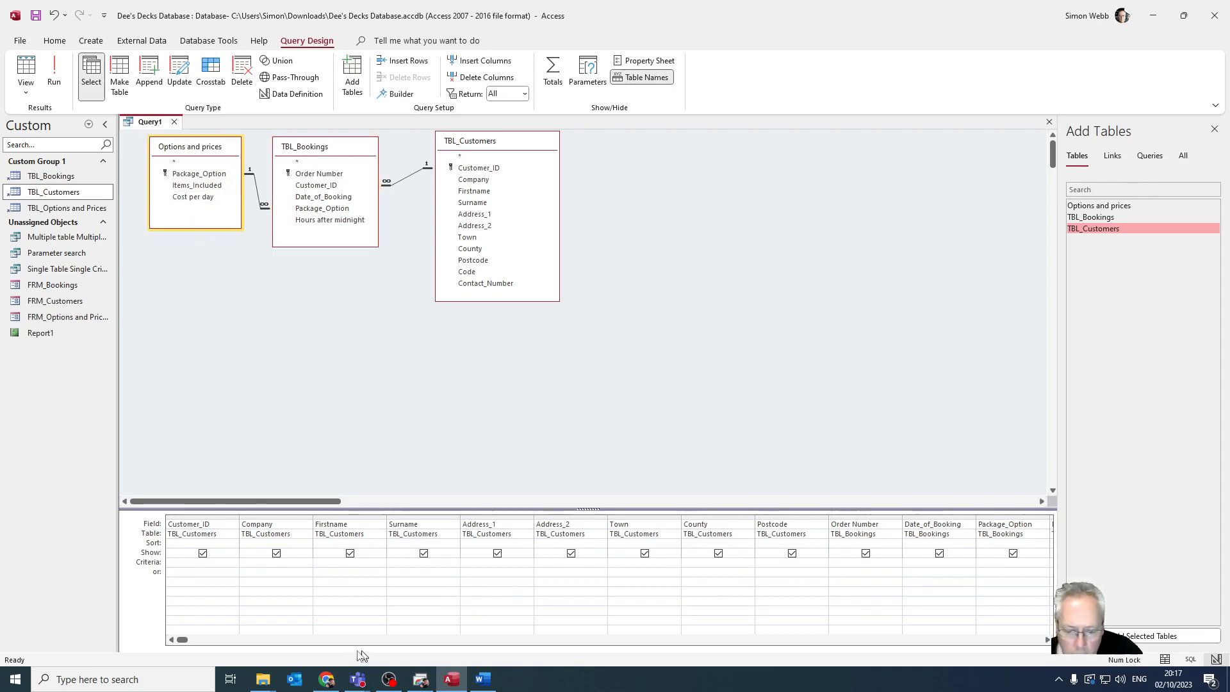
pyautogui.moveTo(182, 641)
pyautogui.mouseDown()
pyautogui.moveTo(502, 661)
pyautogui.moveTo(436, 647)
pyautogui.moveTo(185, 640)
pyautogui.mouseUp()
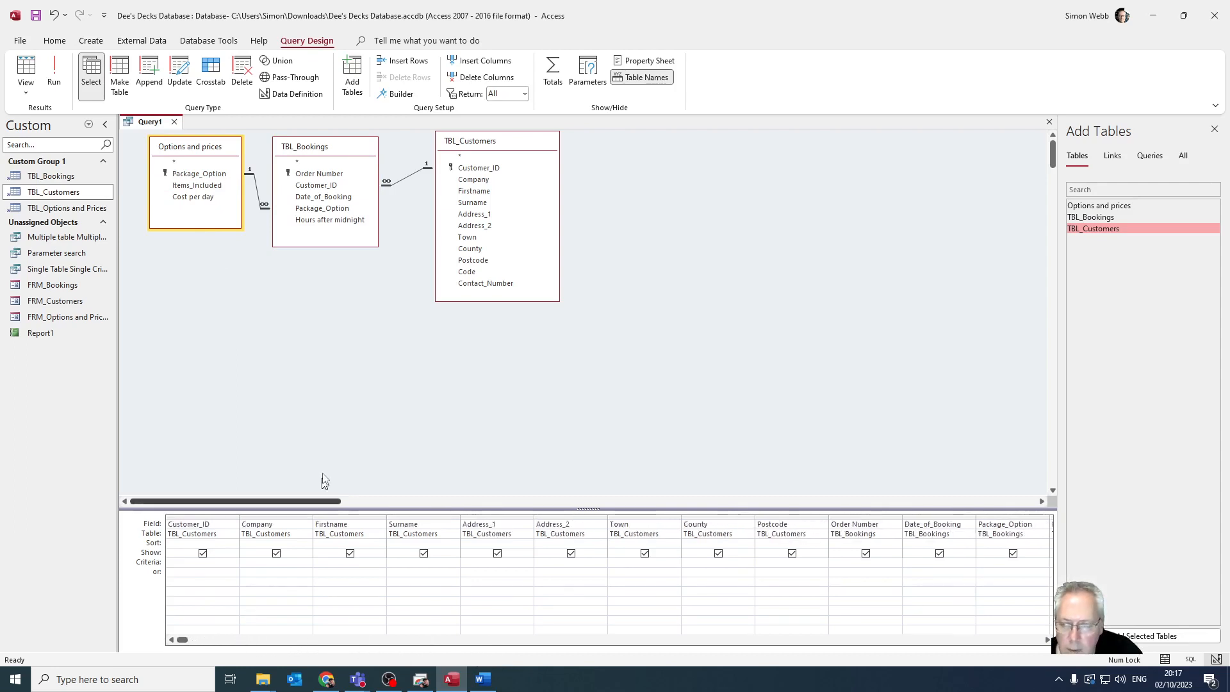
# Run the query and examine the customer, booking and package columns across all its records
pyautogui.click(54, 73)
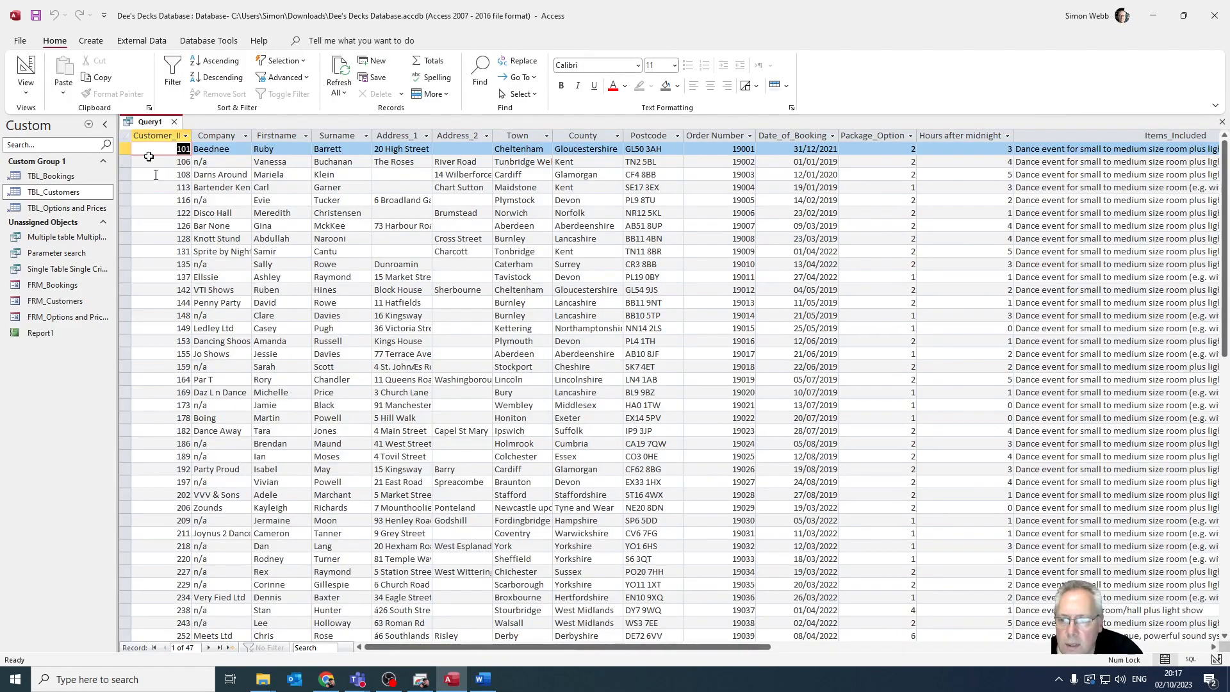
pyautogui.scroll(-6, 601, 415)
pyautogui.scroll(6, 601, 415)
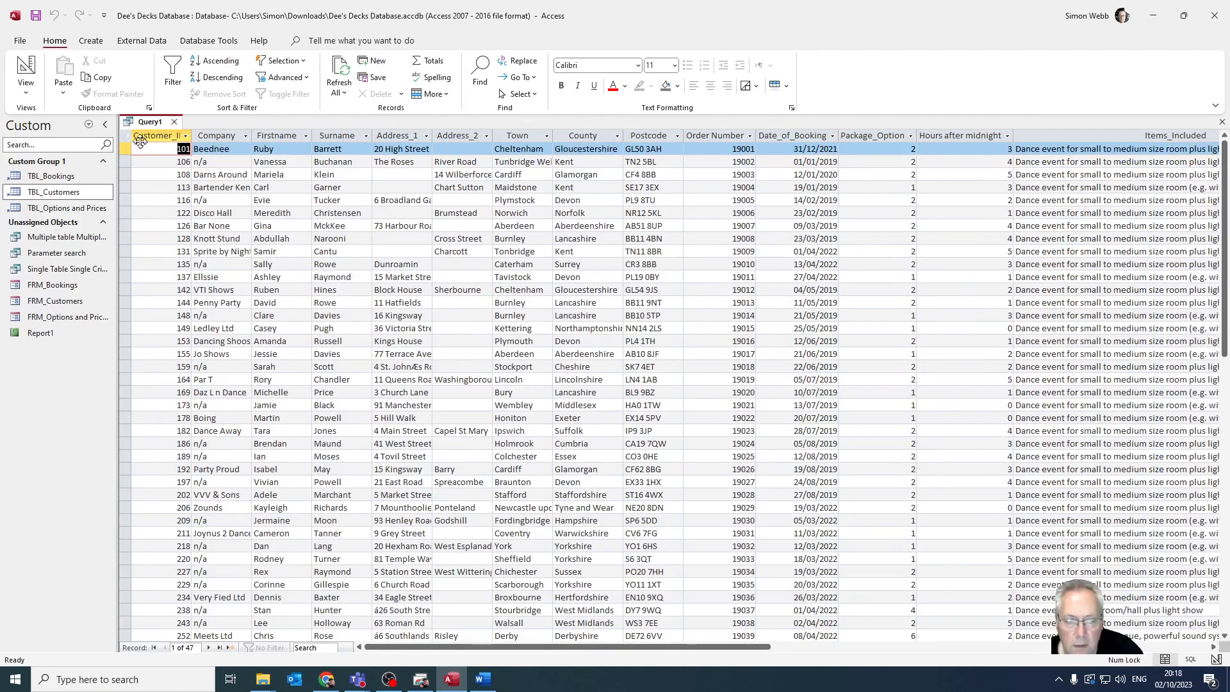
pyautogui.moveTo(147, 131); pyautogui.dragTo(661, 138)
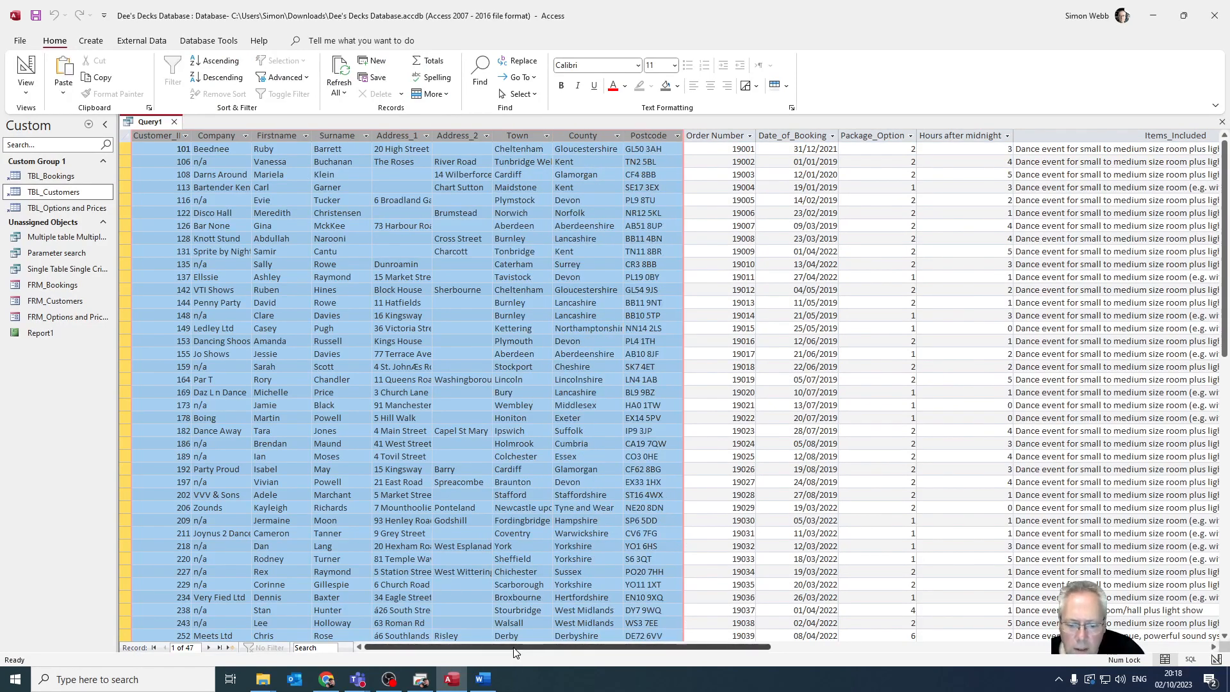
pyautogui.moveTo(514, 649); pyautogui.dragTo(670, 649)
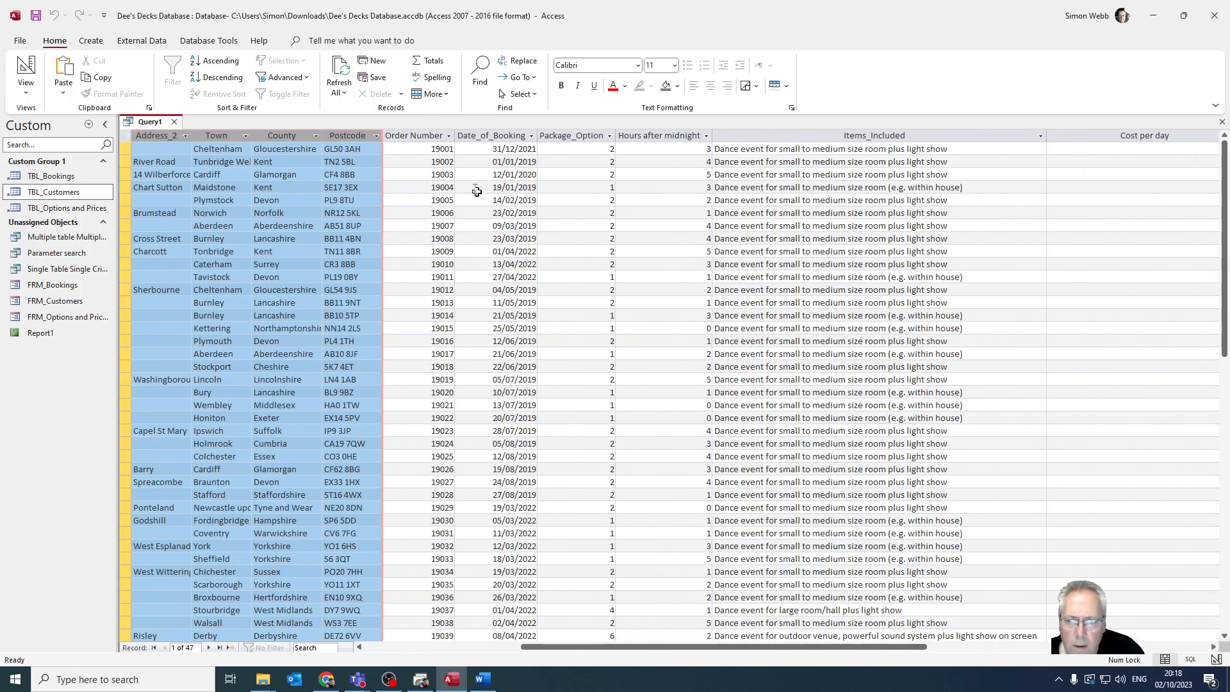
pyautogui.moveTo(422, 137); pyautogui.dragTo(643, 140)
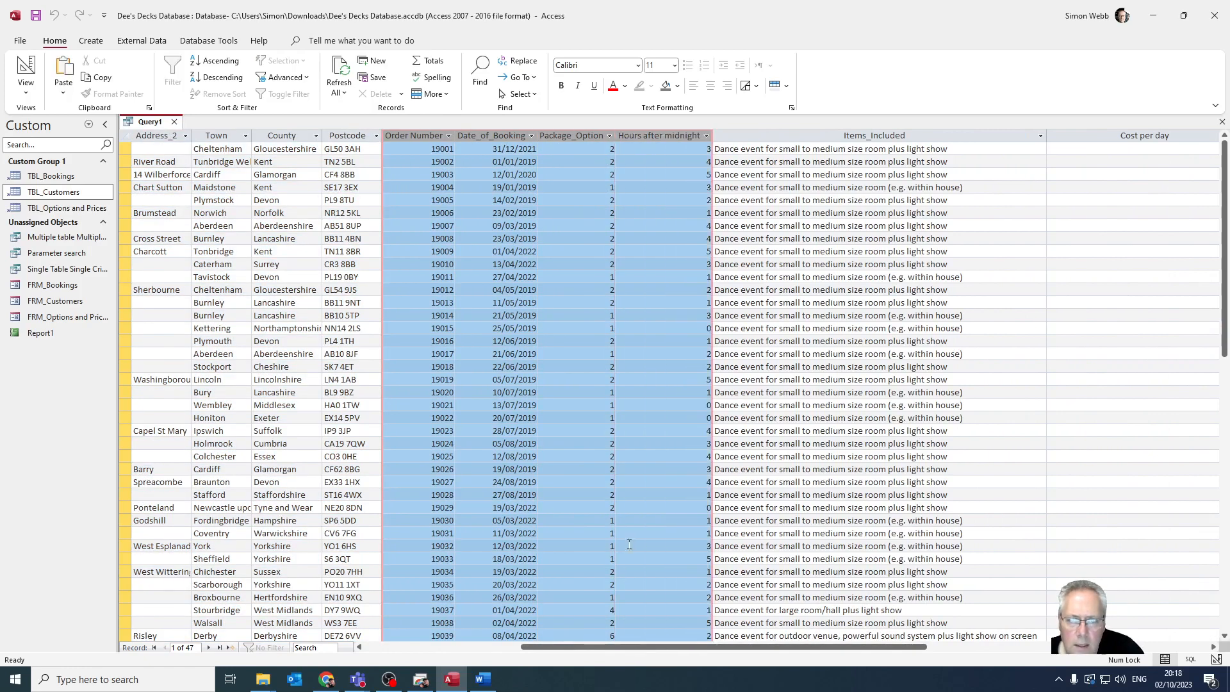
pyautogui.moveTo(642, 648); pyautogui.dragTo(767, 649)
pyautogui.moveTo(622, 133); pyautogui.dragTo(846, 137)
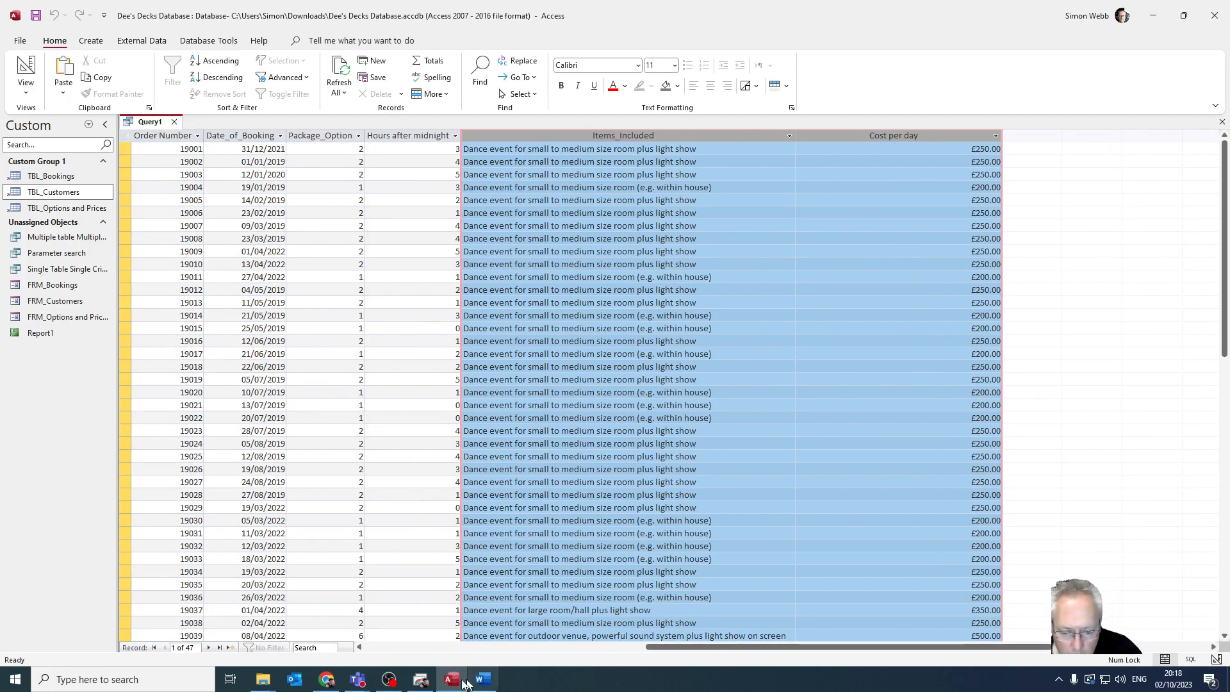
pyautogui.moveTo(680, 650); pyautogui.dragTo(447, 648)
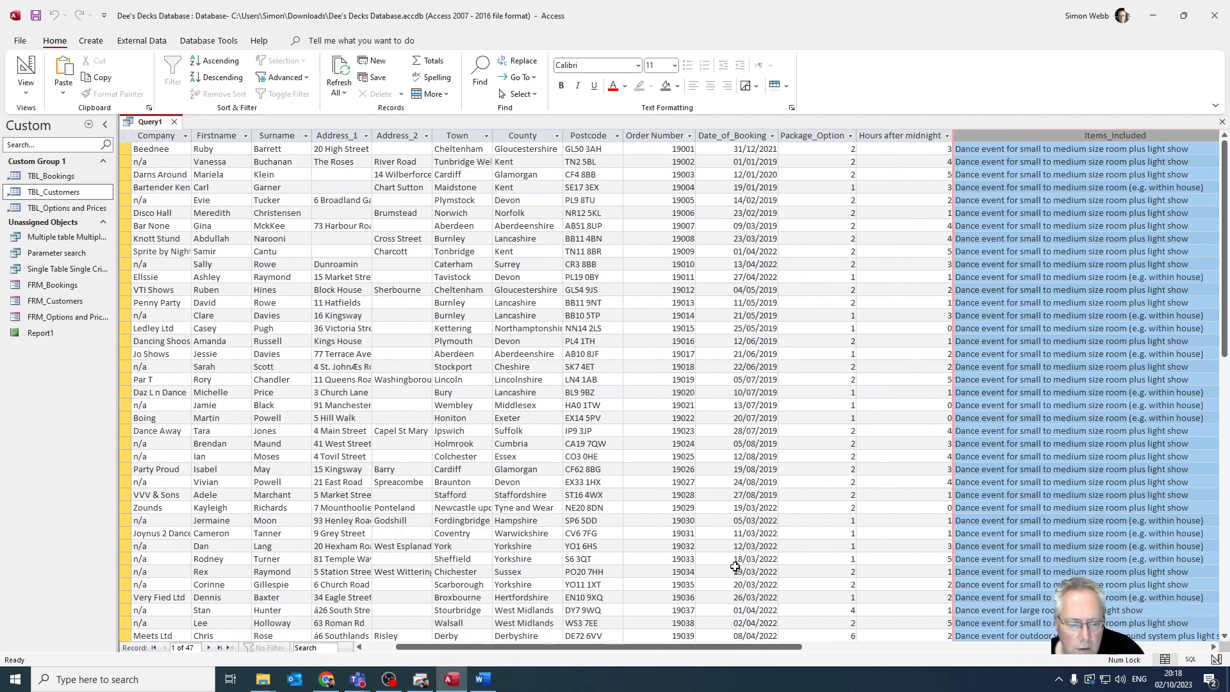
pyautogui.scroll(-6, 734, 568)
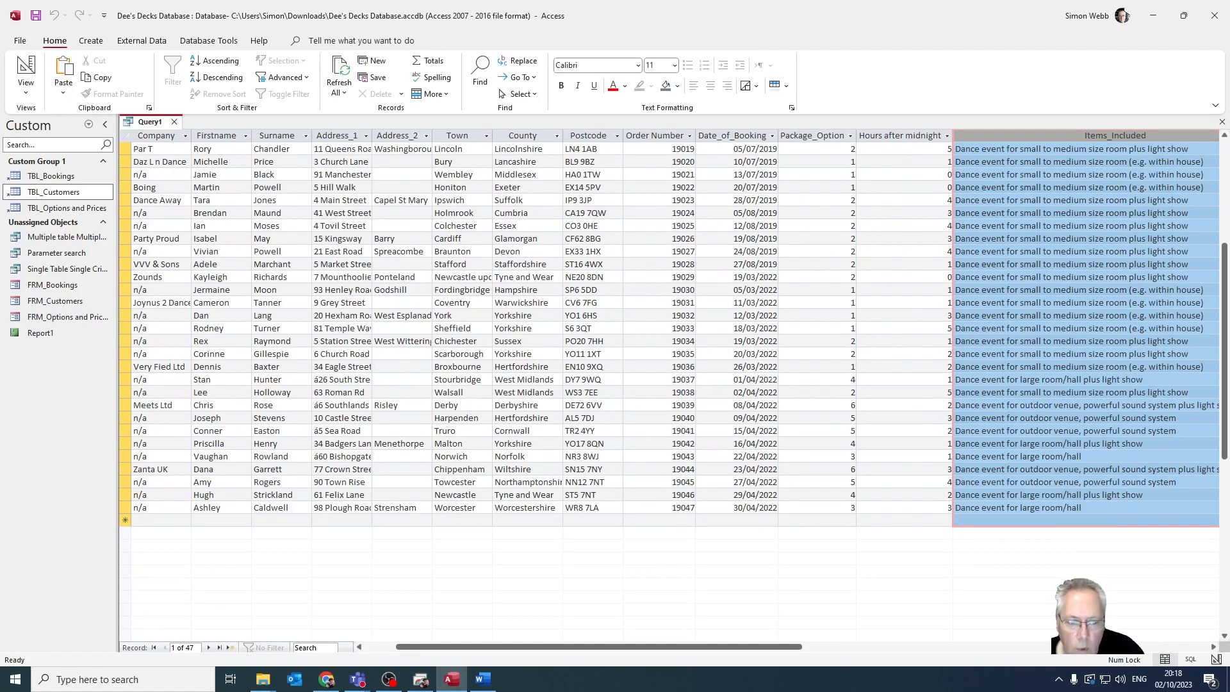
pyautogui.scroll(4, 771, 388)
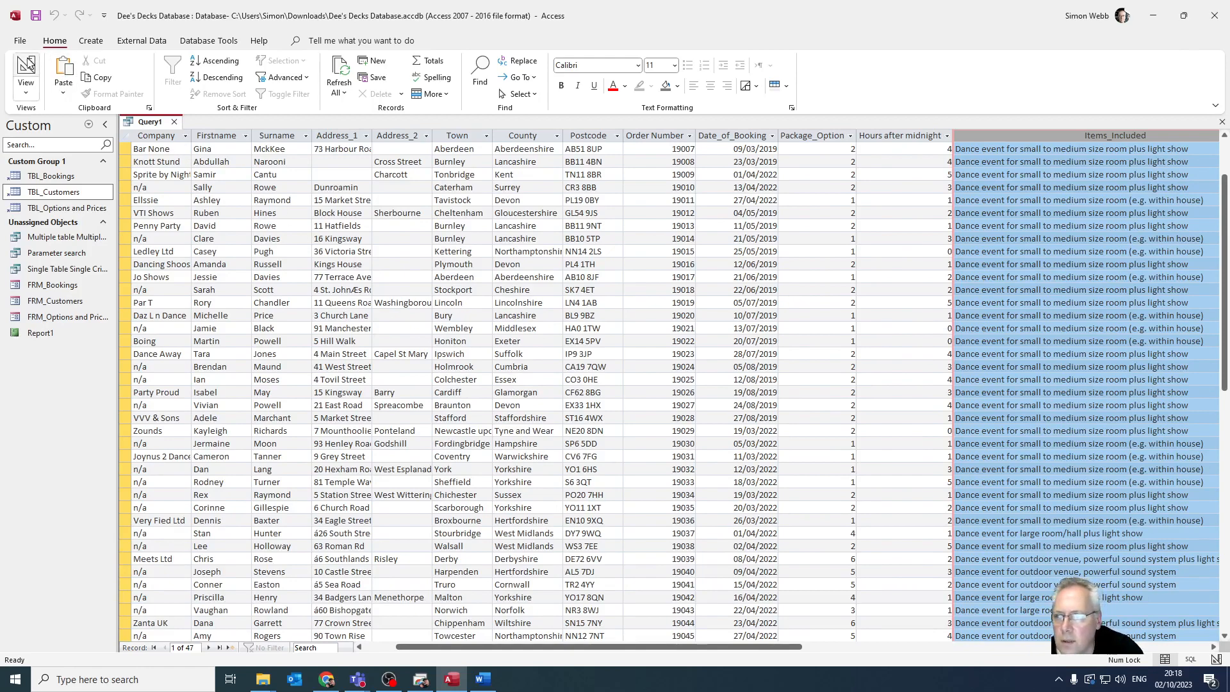
# Return to the query design, check the criteria in the Word design table, and set the Date_of_Booking criteria to **/04/2022
pyautogui.click(26, 67)
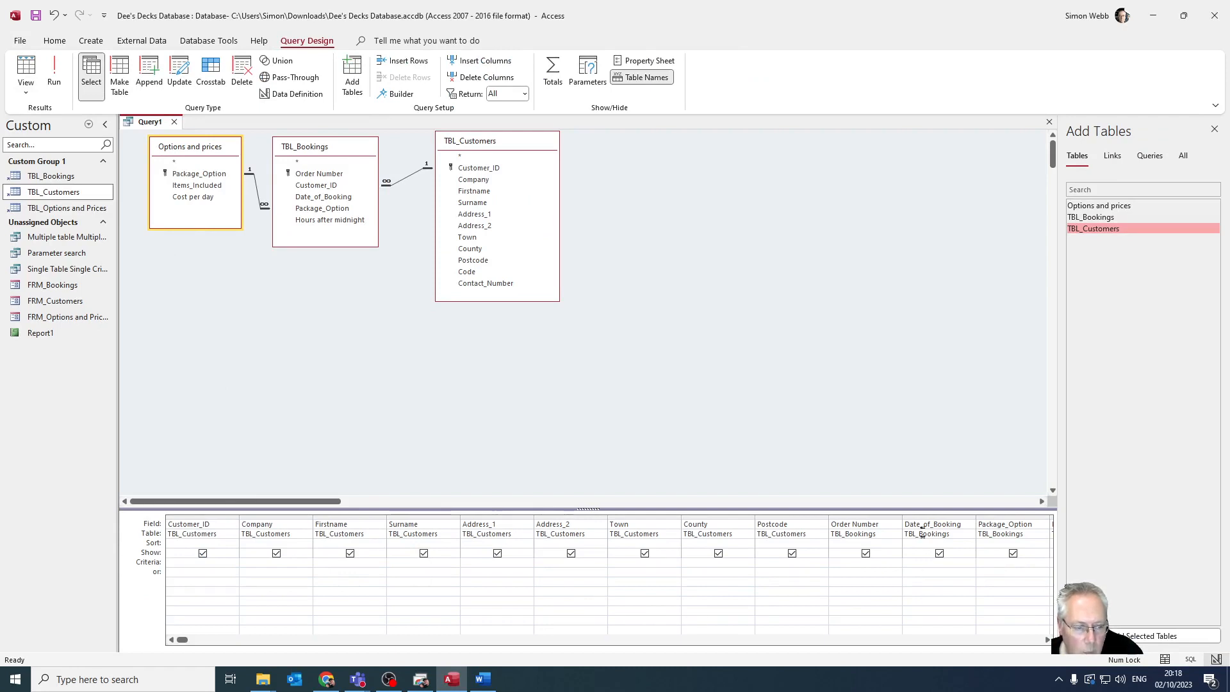
pyautogui.click(924, 515)
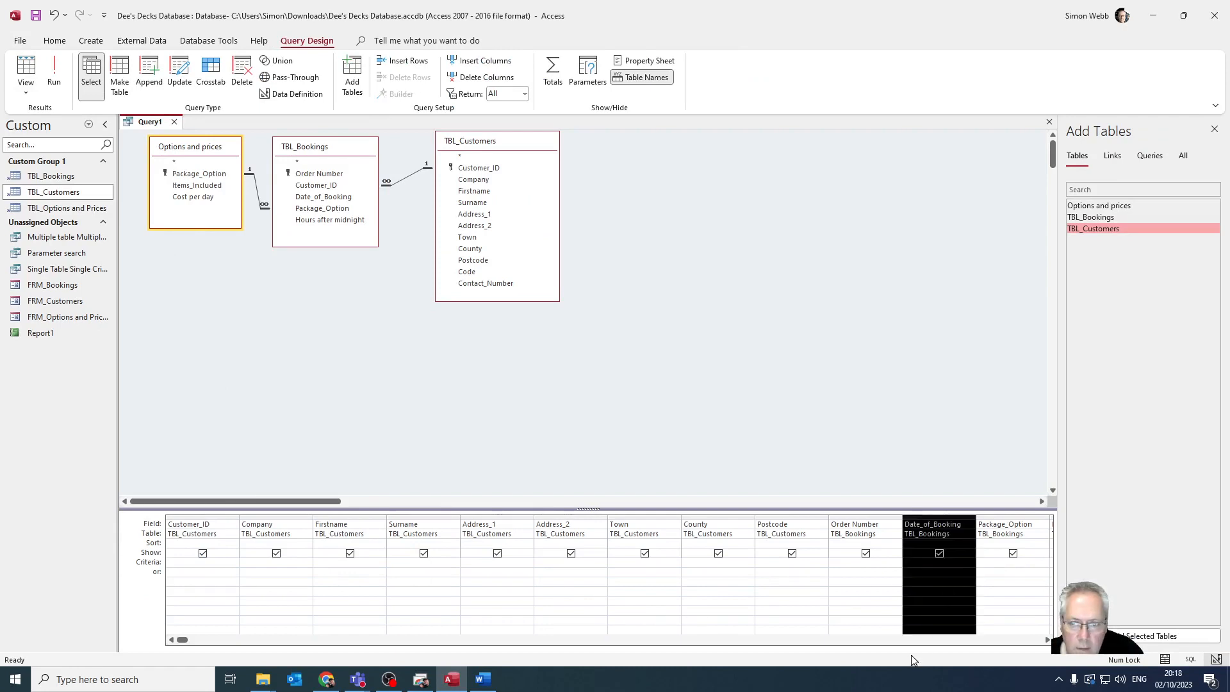
pyautogui.click(973, 625)
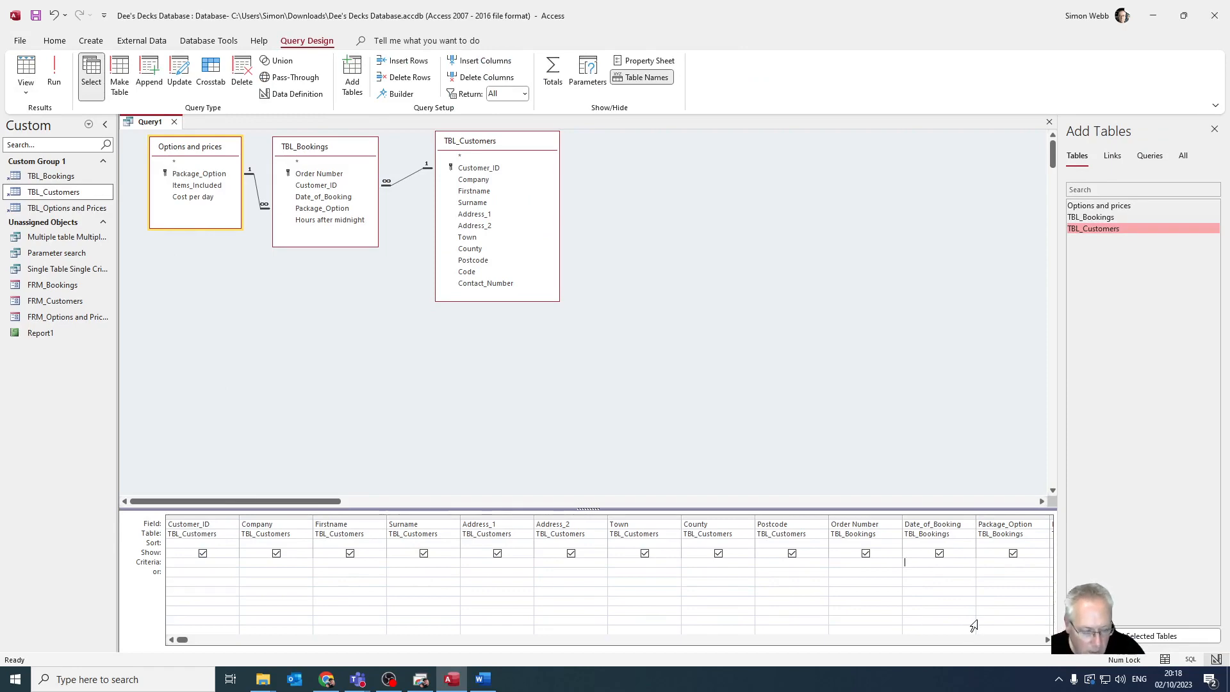
pyautogui.click(483, 679)
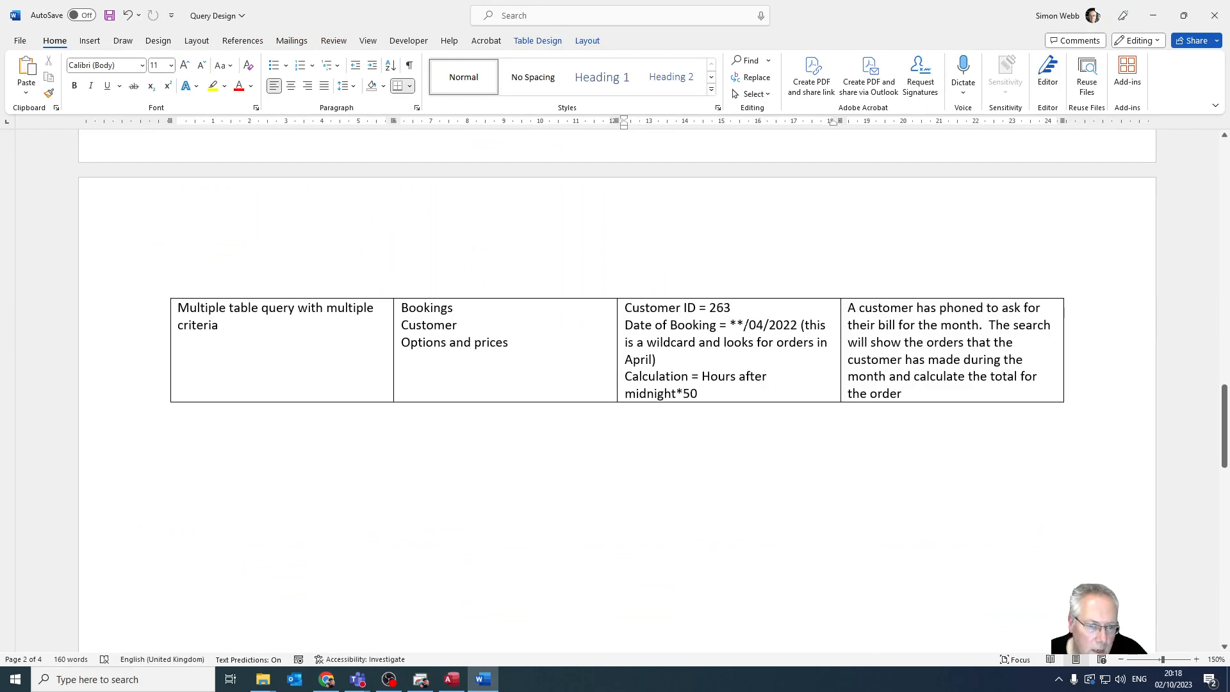
pyautogui.click(452, 679)
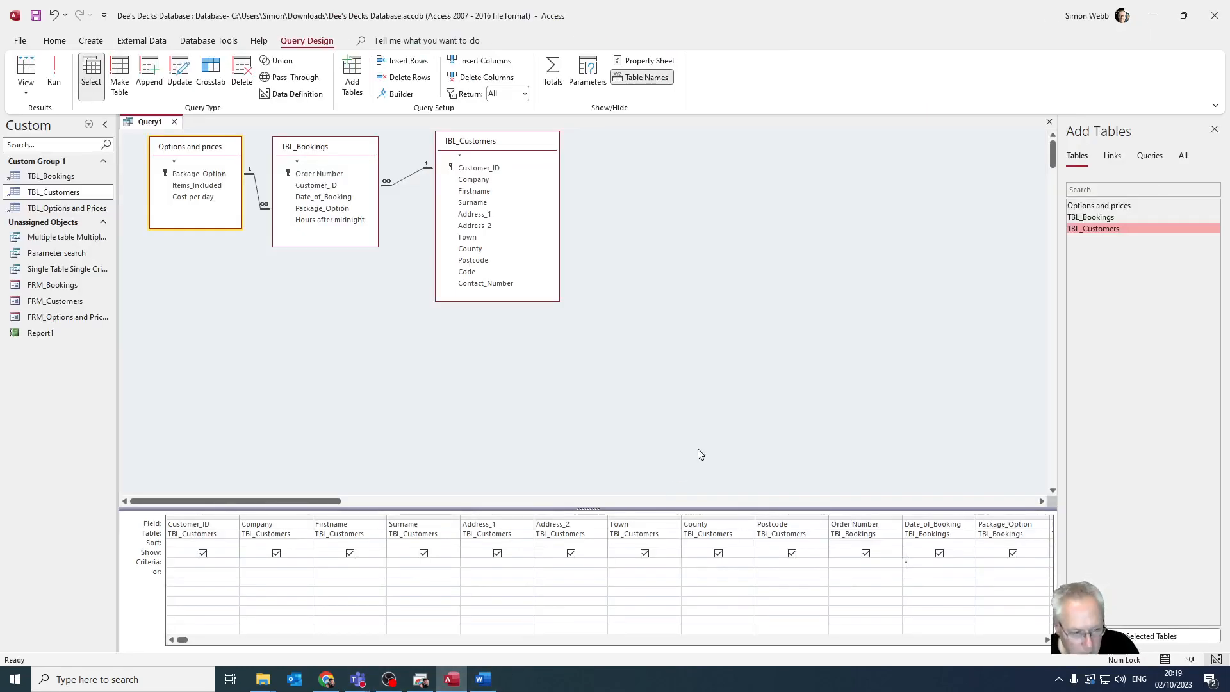
pyautogui.write('*')
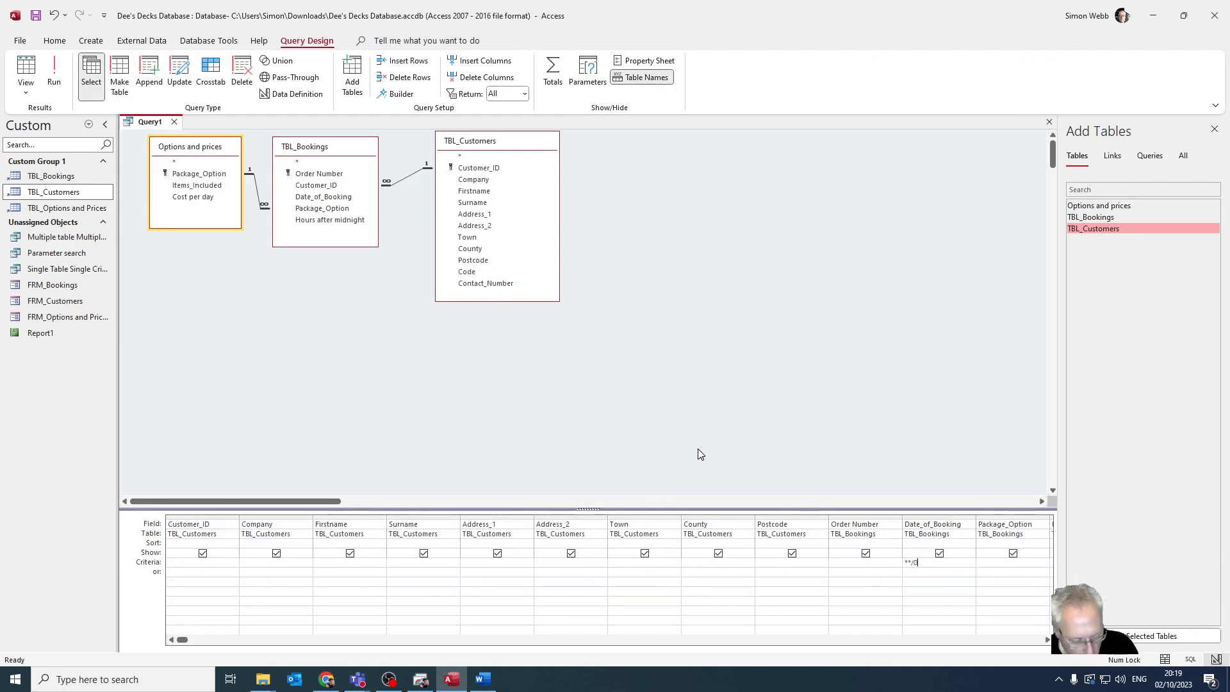
pyautogui.write('/04/2022')
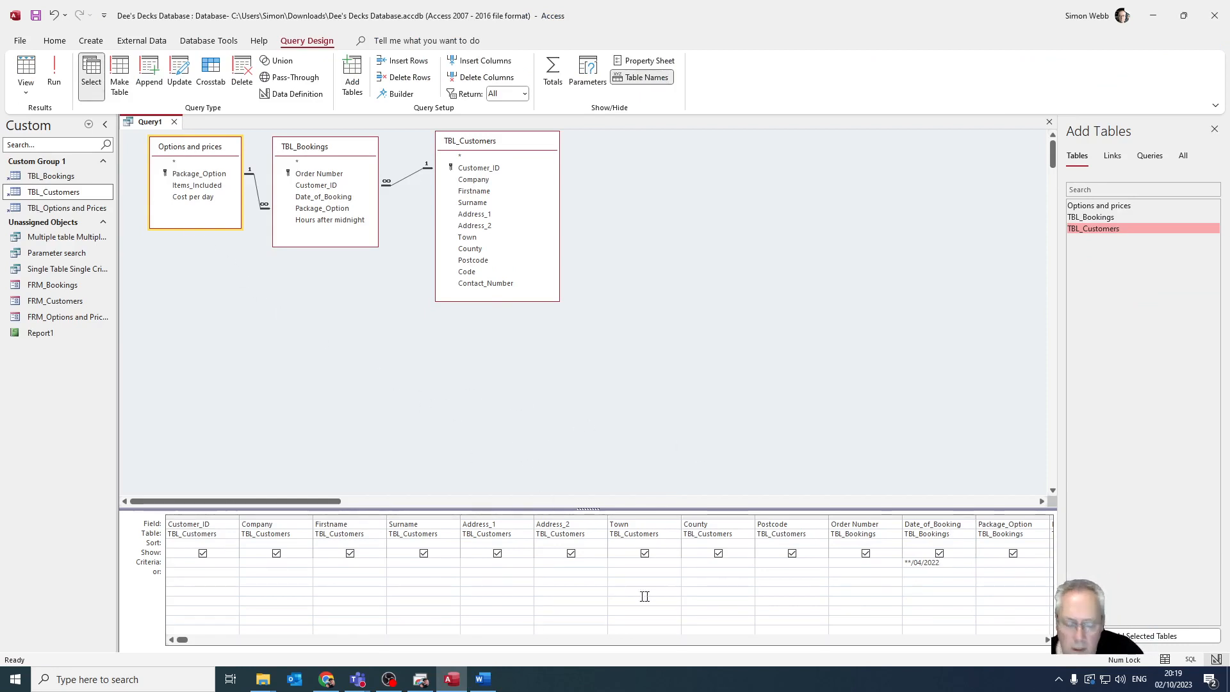
# Commit the Date_of_Booking criteria, run the query and find the required customer's record among the April 2022 bookings
pyautogui.hotkey('shift', 'Tab')
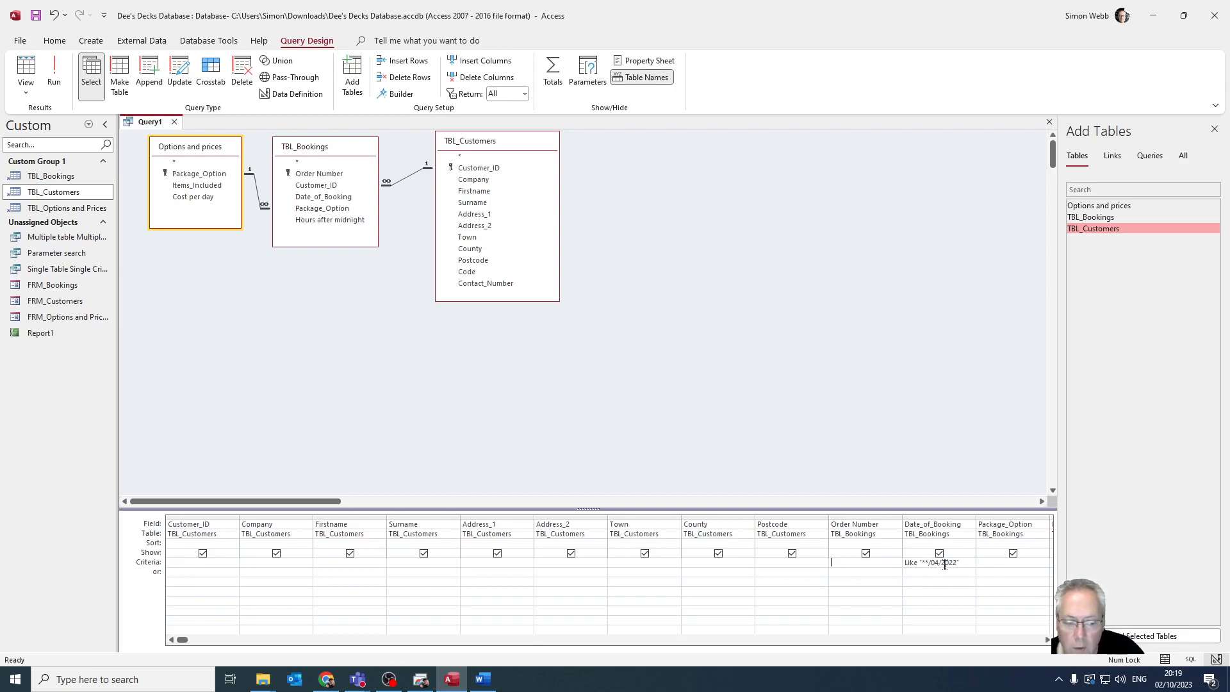
pyautogui.click(53, 68)
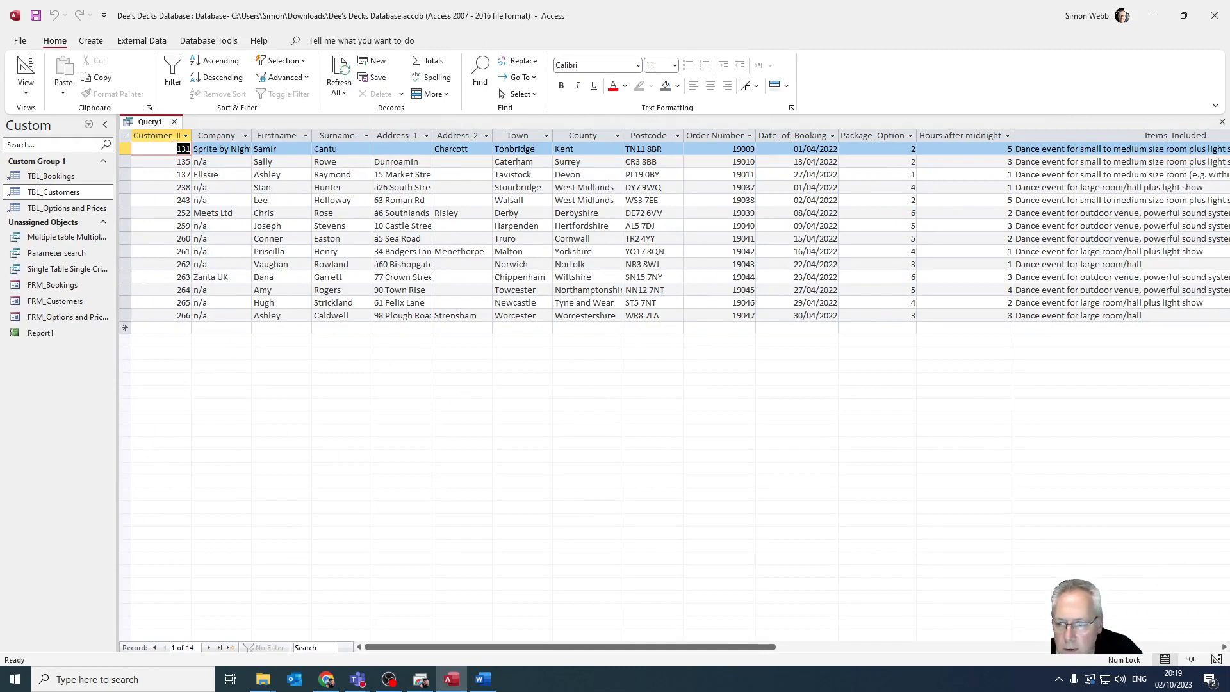
pyautogui.click(182, 277)
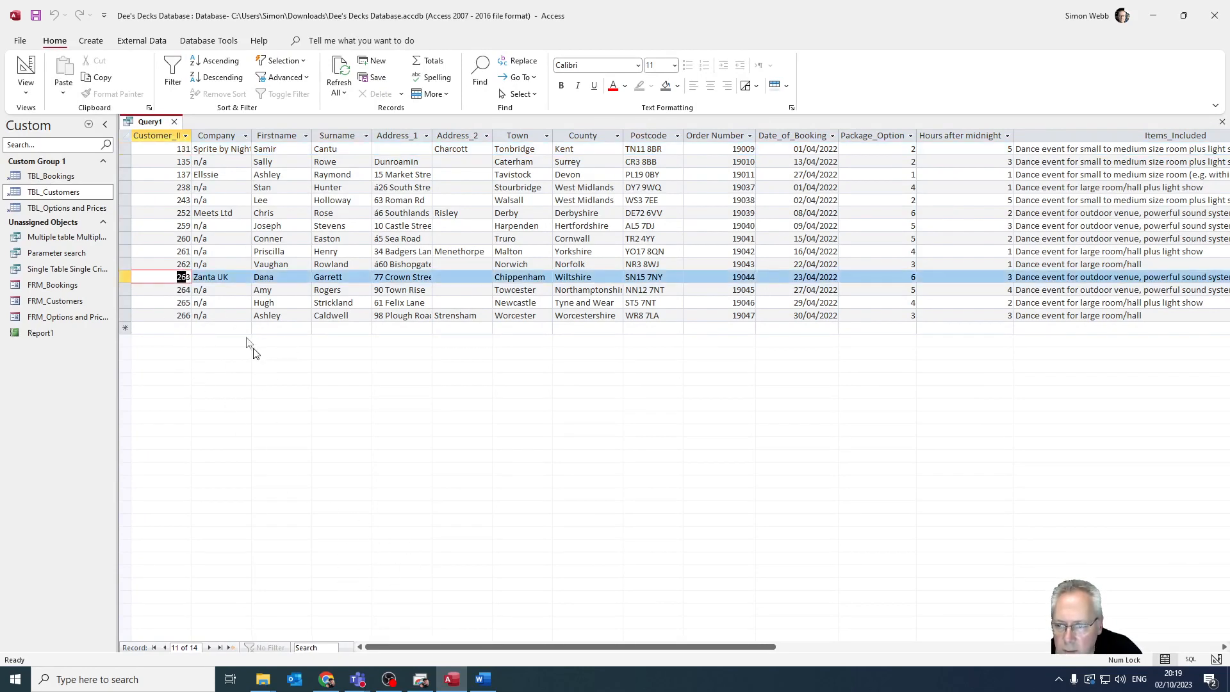
# Check the required Customer ID in the Word design table, return to Access and enter that ID as the Customer_ID criteria
pyautogui.click(483, 679)
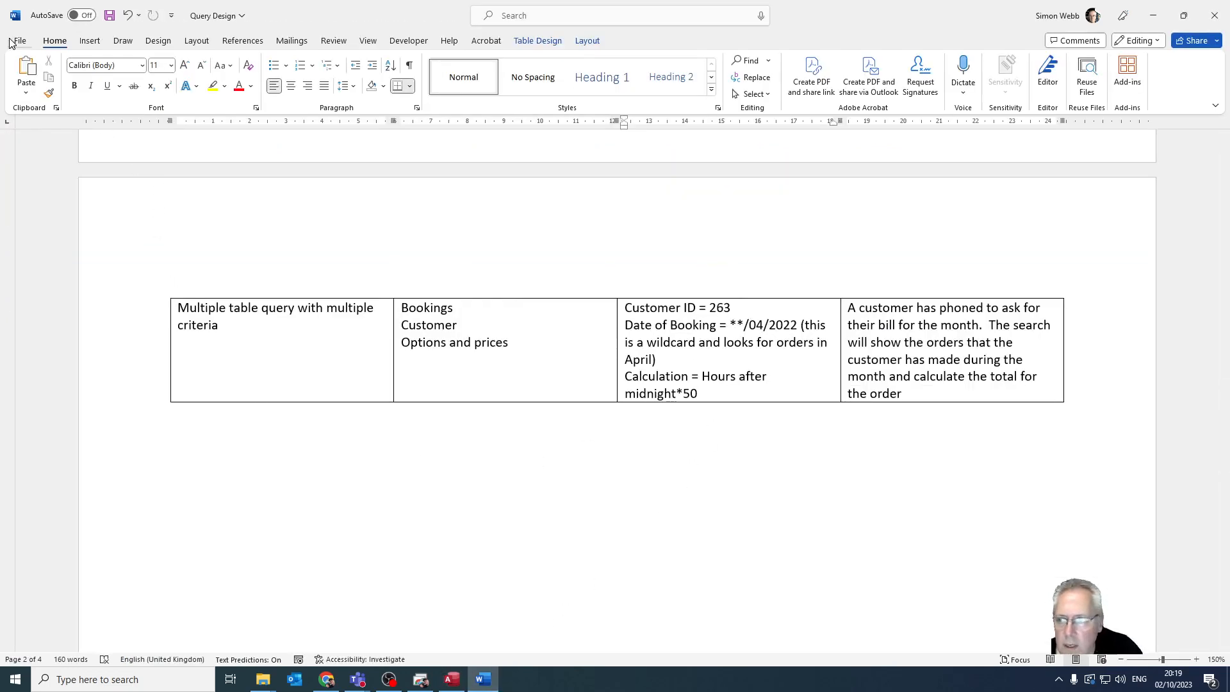
pyautogui.click(449, 681)
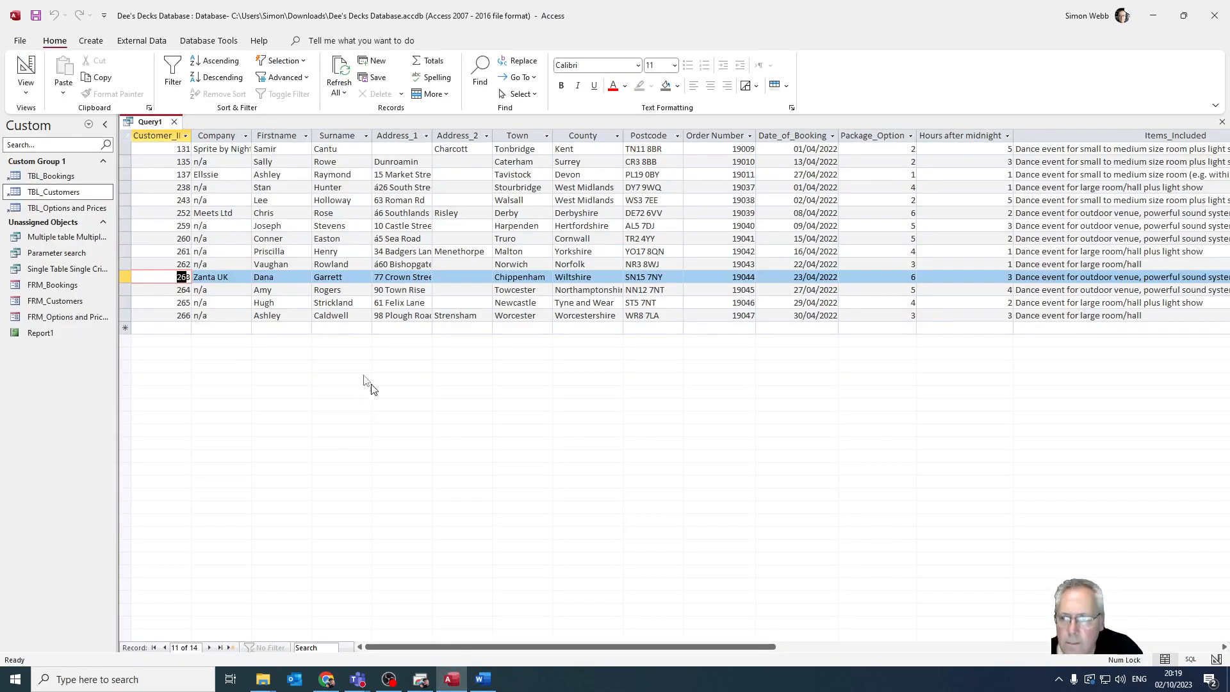
pyautogui.click(26, 70)
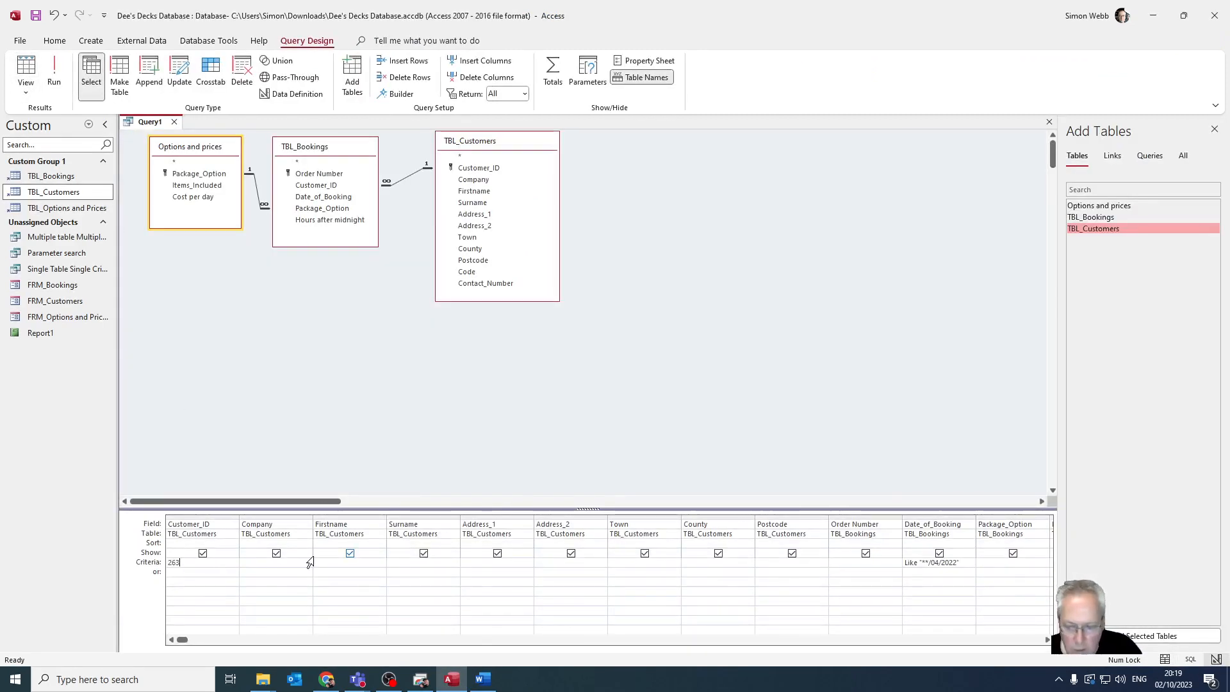
# Review the Customer_ID and Date_of_Booking criteria in the query design and run the query to examine the customer's April booking
pyautogui.doubleClick(188, 563)
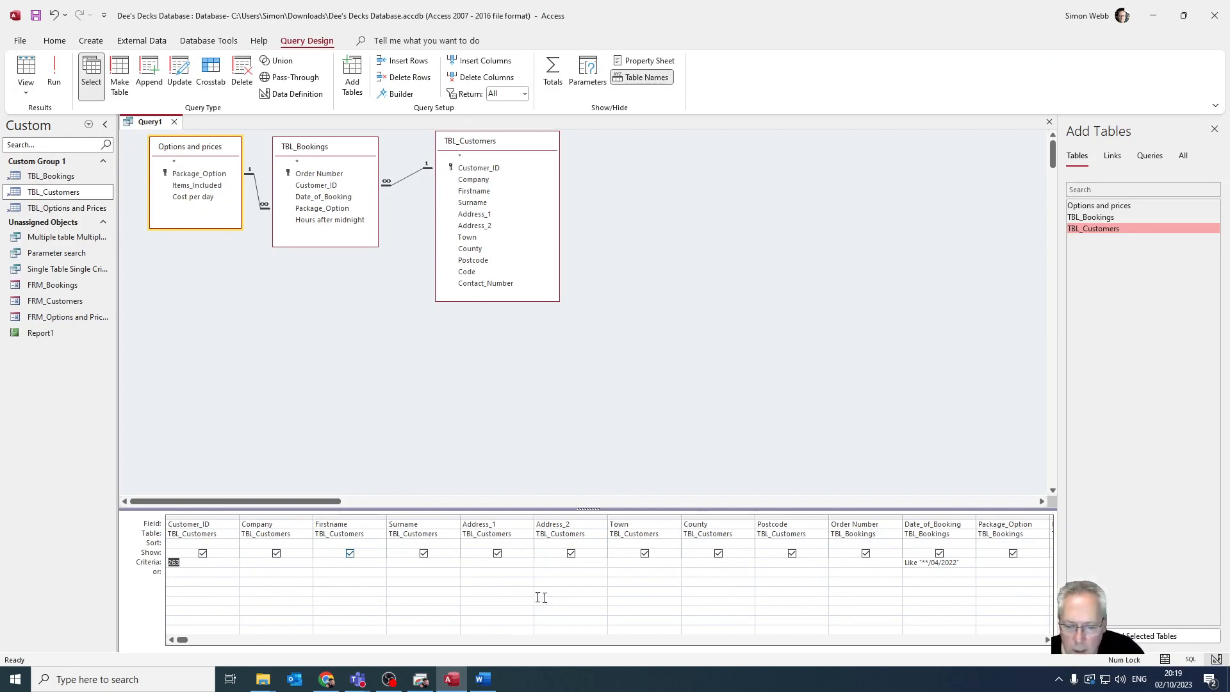
pyautogui.moveTo(973, 562); pyautogui.dragTo(905, 563)
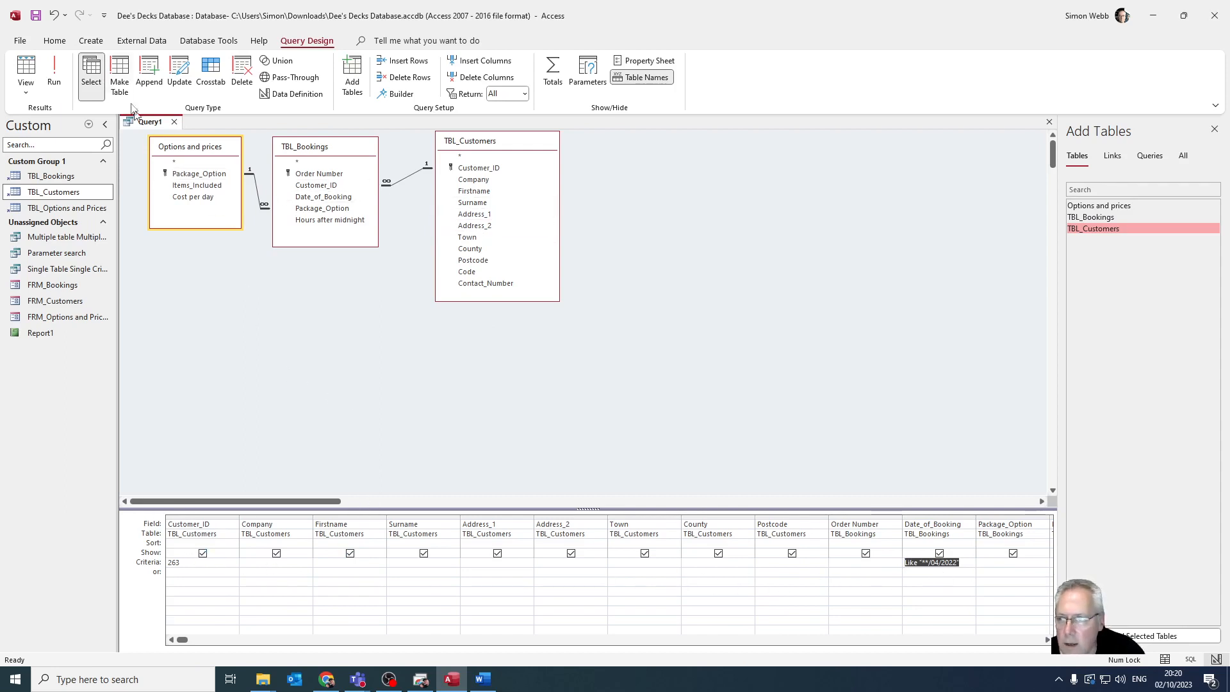
pyautogui.click(54, 73)
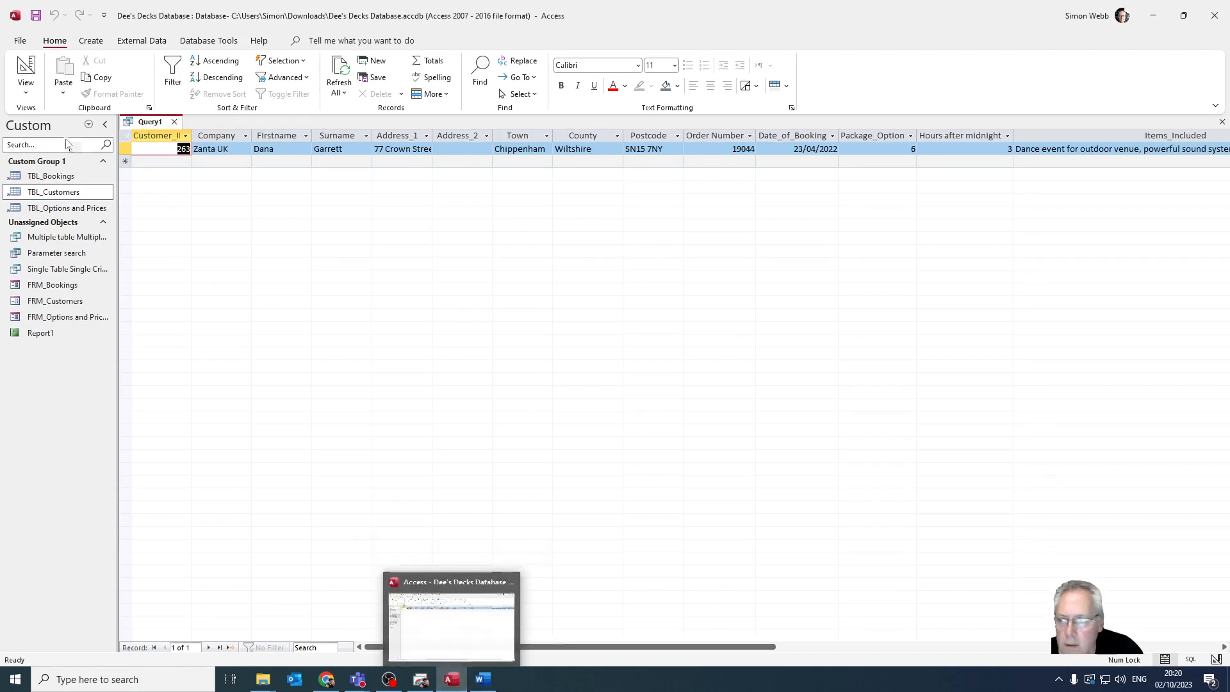
pyautogui.click(25, 68)
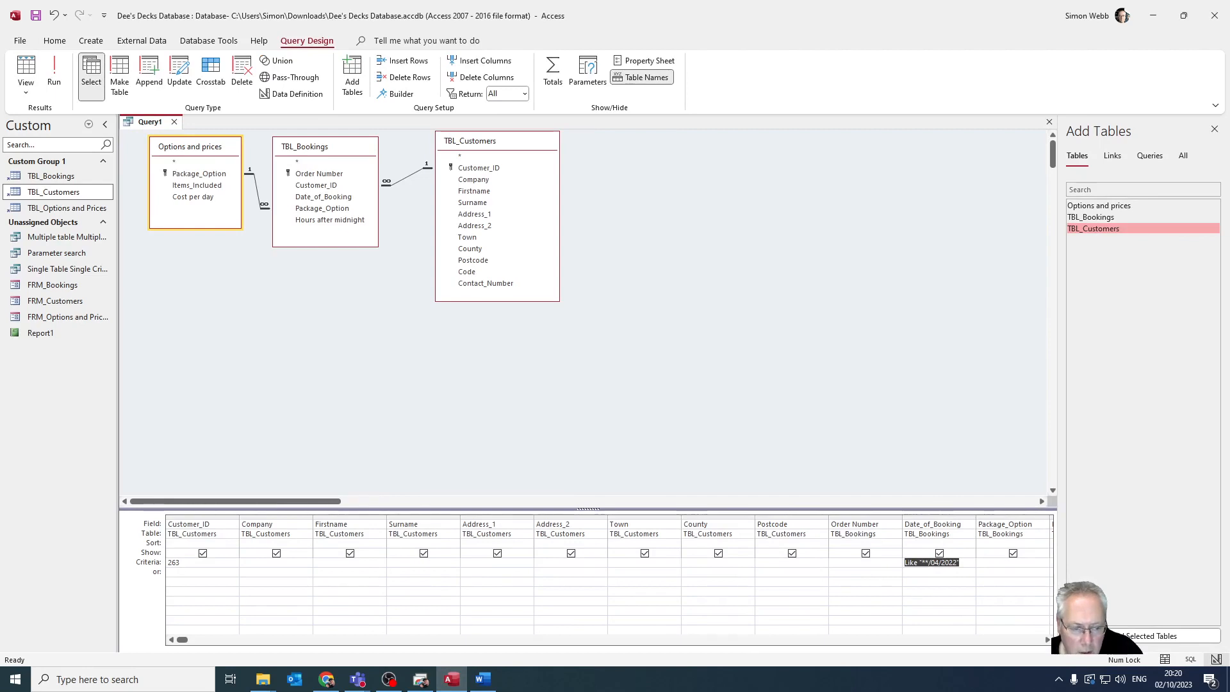
pyautogui.click(930, 590)
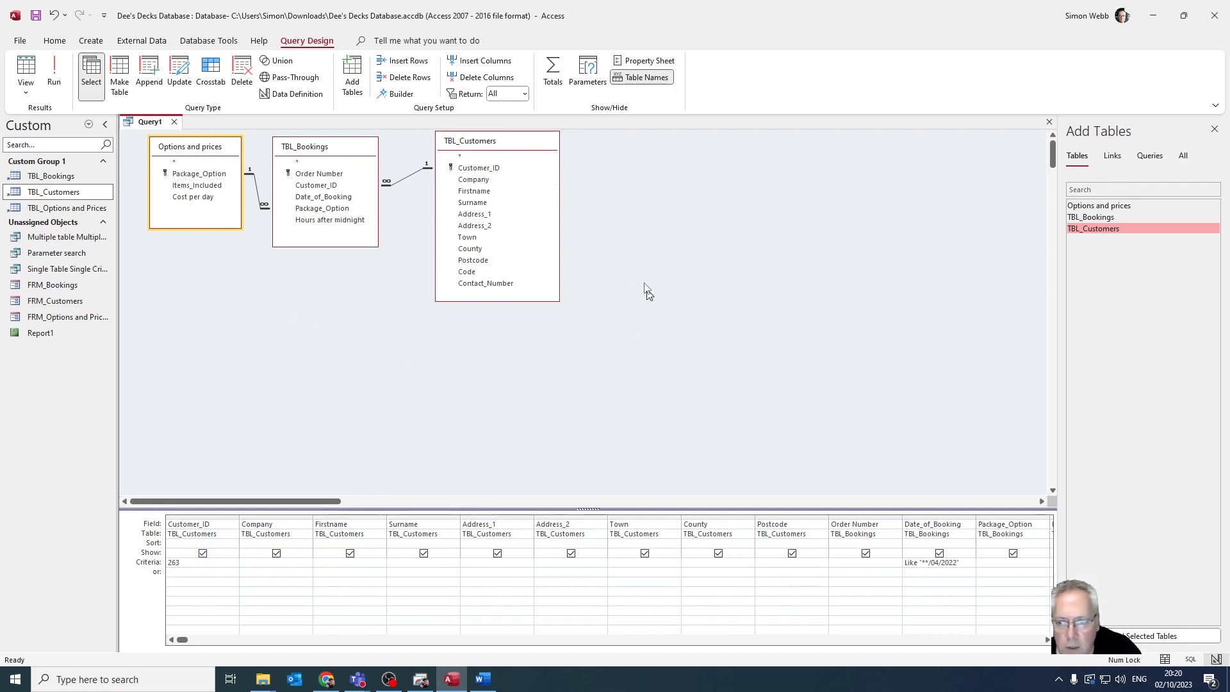
pyautogui.click(58, 79)
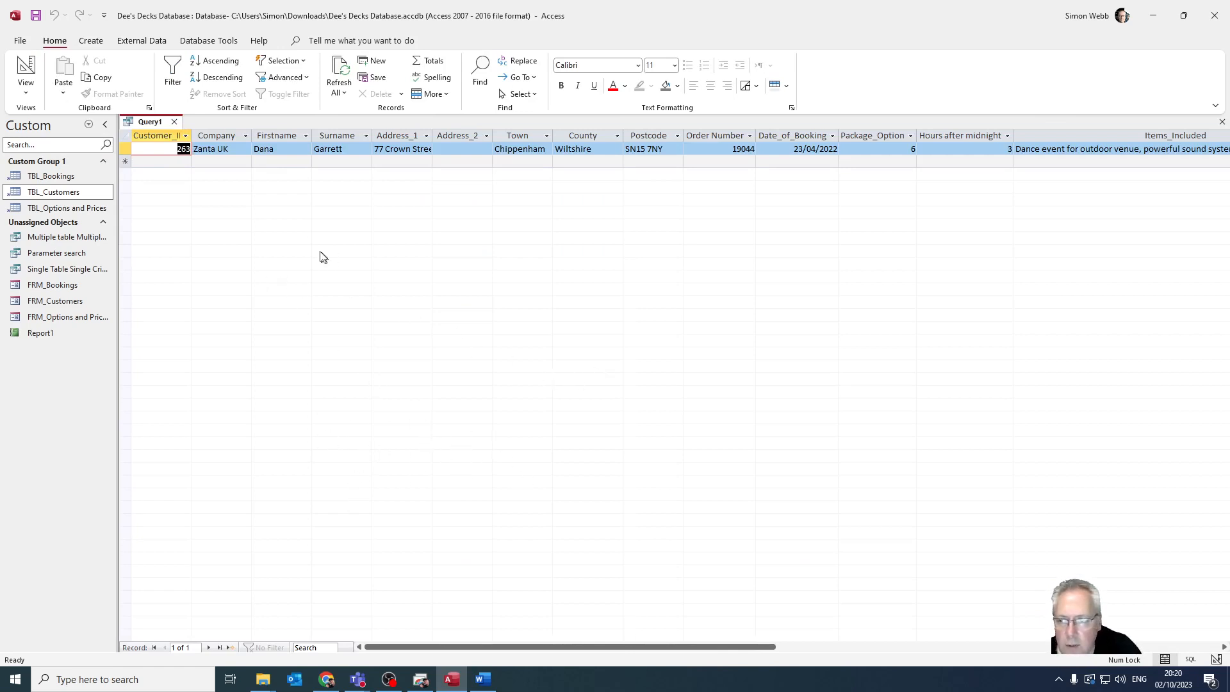
# Save the query under a name beginning with "Multiple"
pyautogui.rightClick(147, 122)
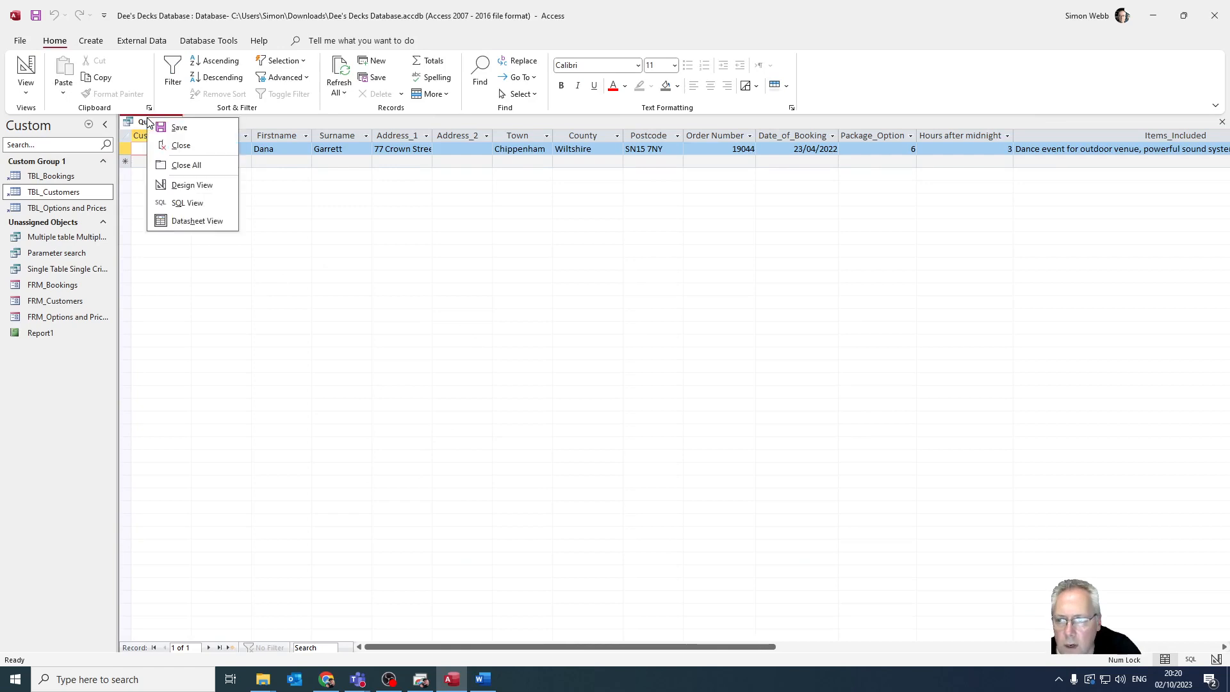
pyautogui.click(179, 129)
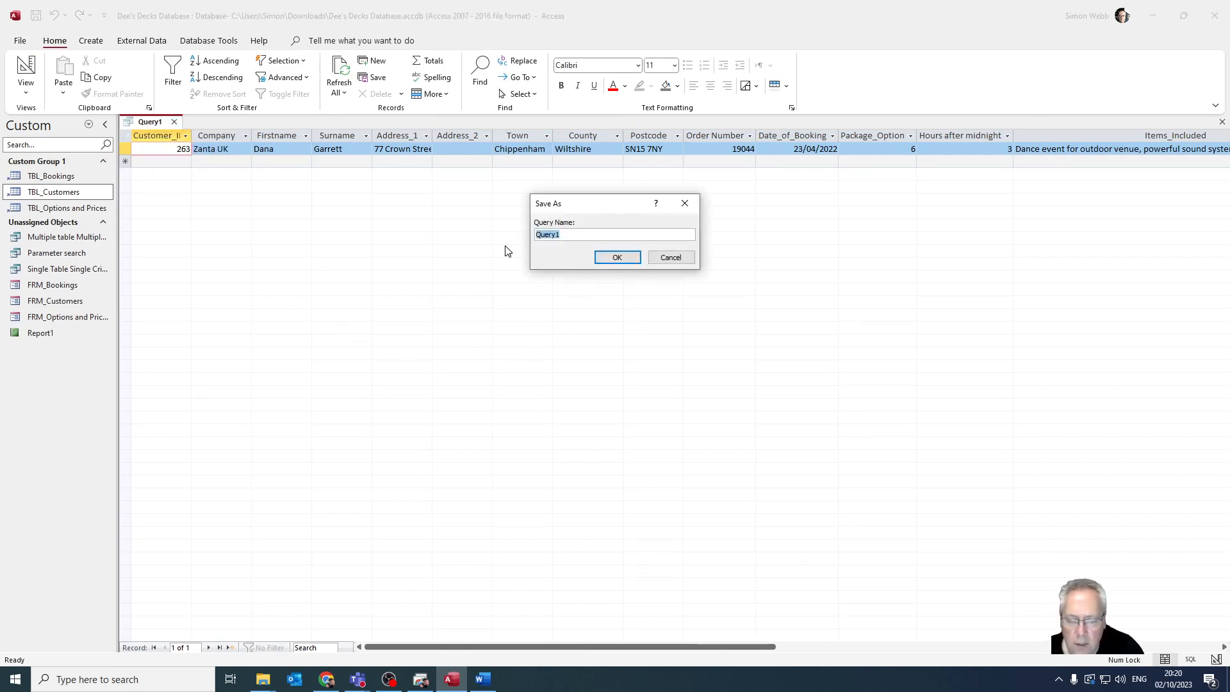
pyautogui.write('Mult')
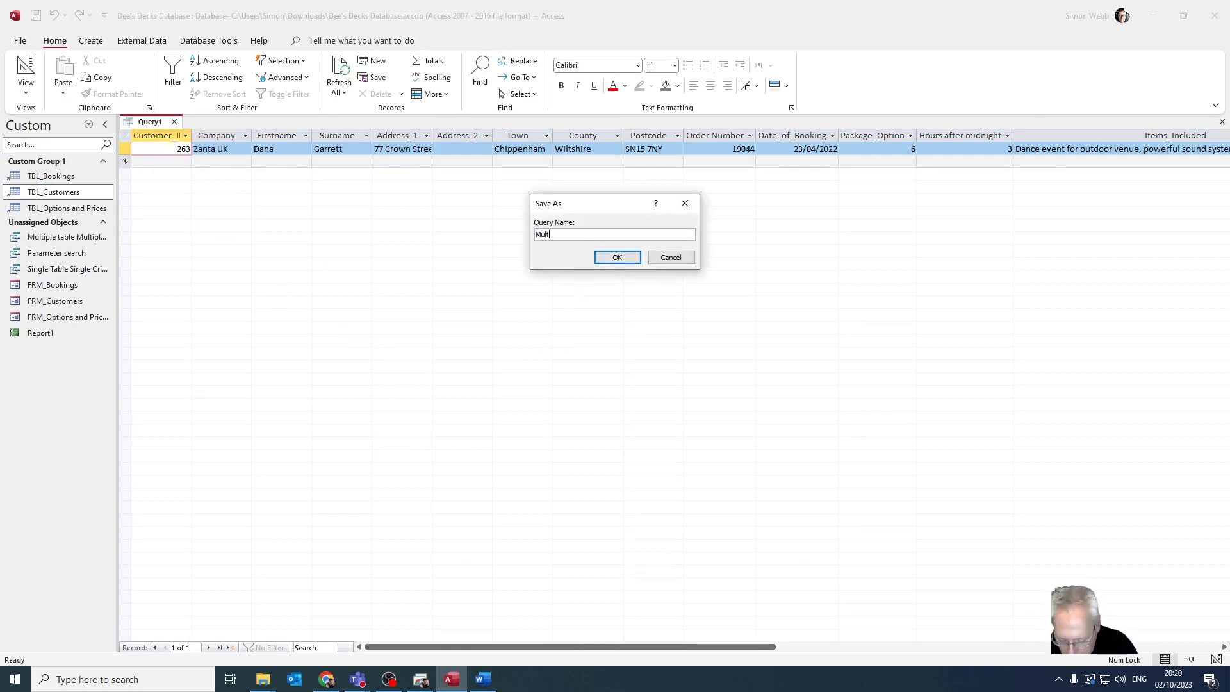
pyautogui.write('im')
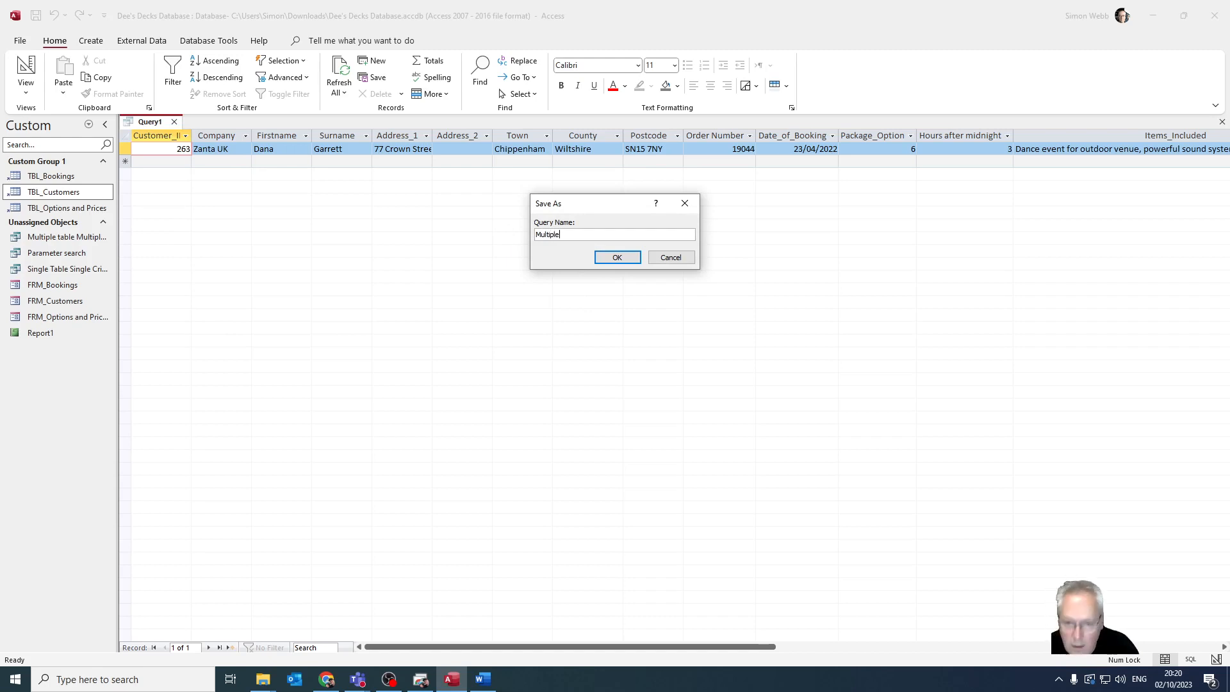